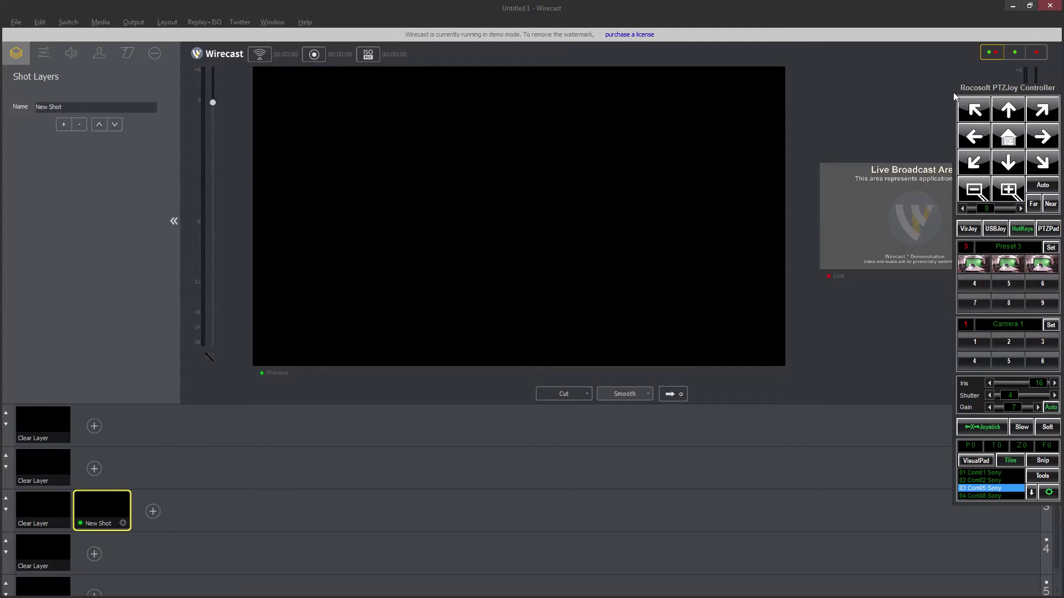
# Step: Drag the PTZJoy Controller down below the preview and collapse it to the compact arrow-and-preset panel
pyautogui.moveTo(1009, 84); pyautogui.dragTo(1008, 291)
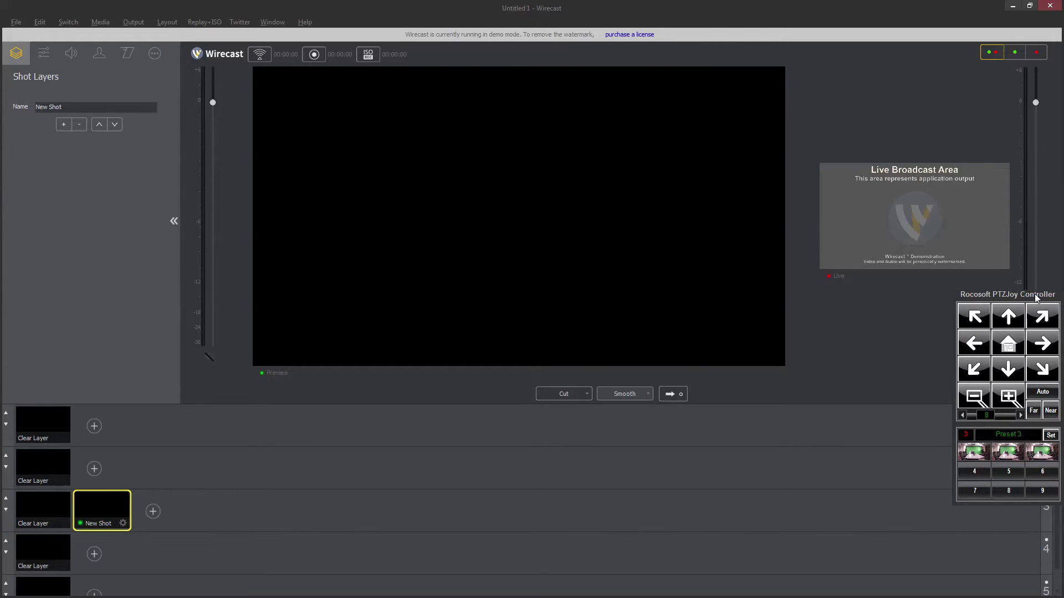
pyautogui.click(1035, 295)
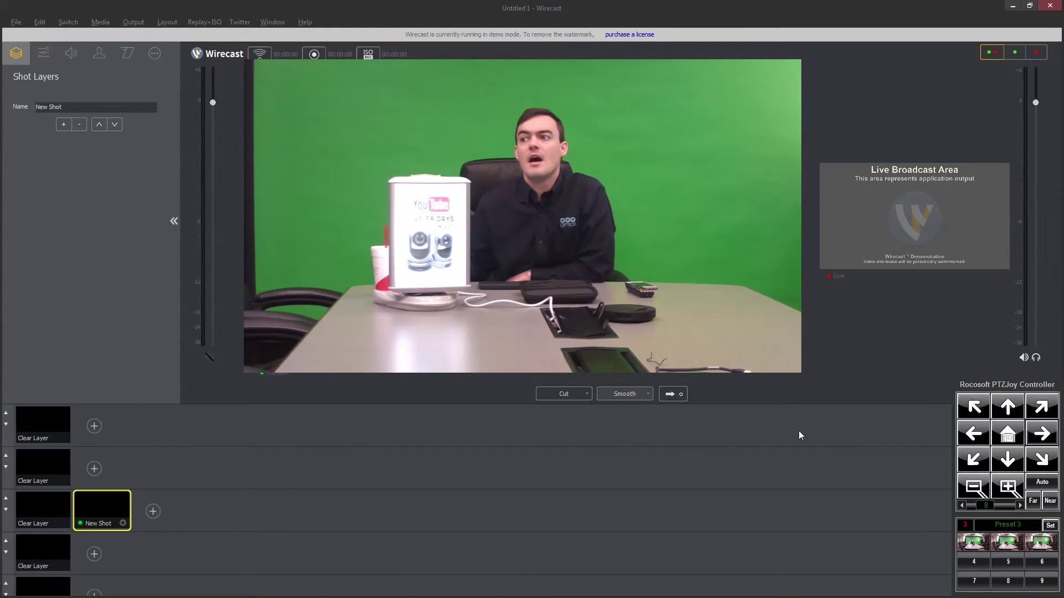
# Step: Test the camera by panning it left, right and down-left
pyautogui.click(973, 436)
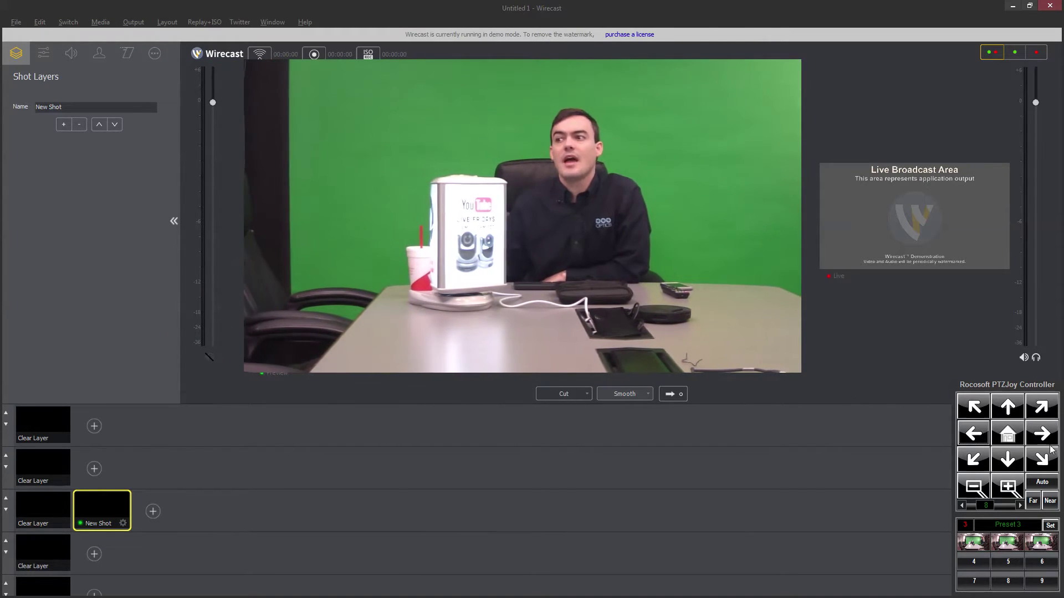
pyautogui.click(1050, 441)
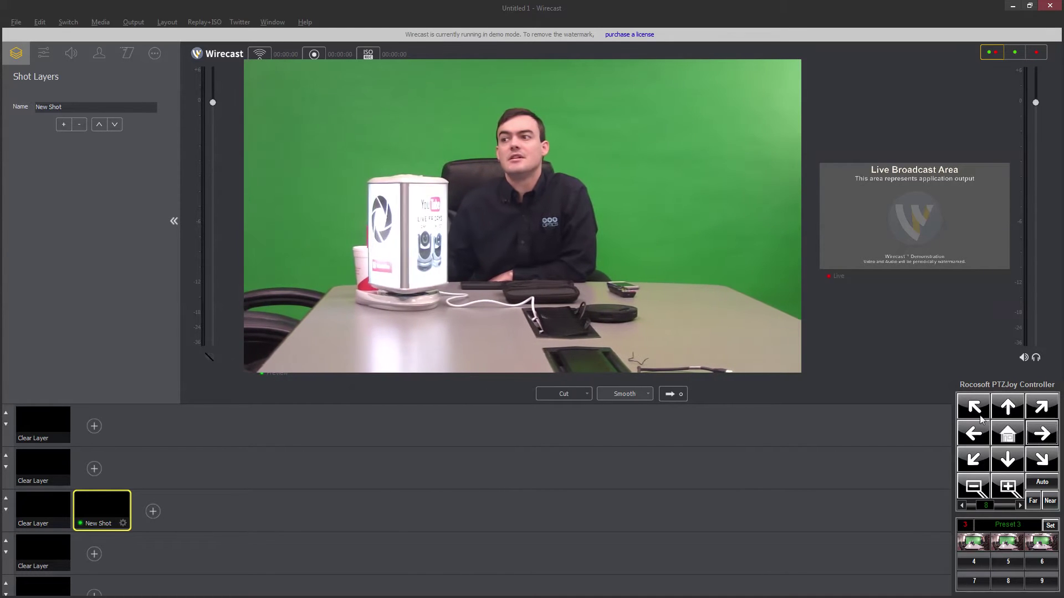
pyautogui.click(978, 471)
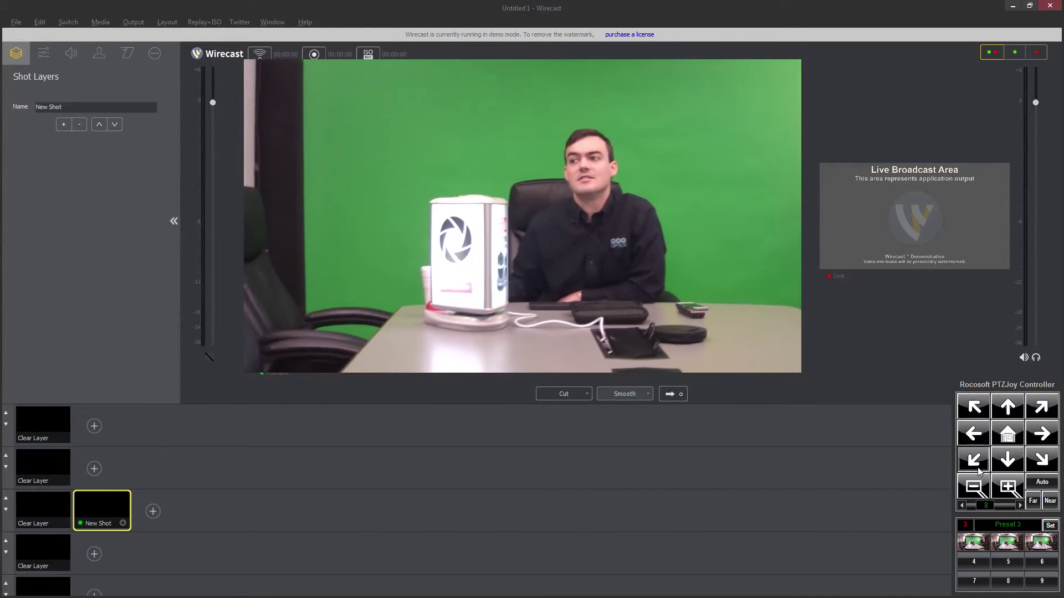
# Step: Recall presets 1, 2 and 3, ending on the presenter, then expand the full controller
pyautogui.click(974, 548)
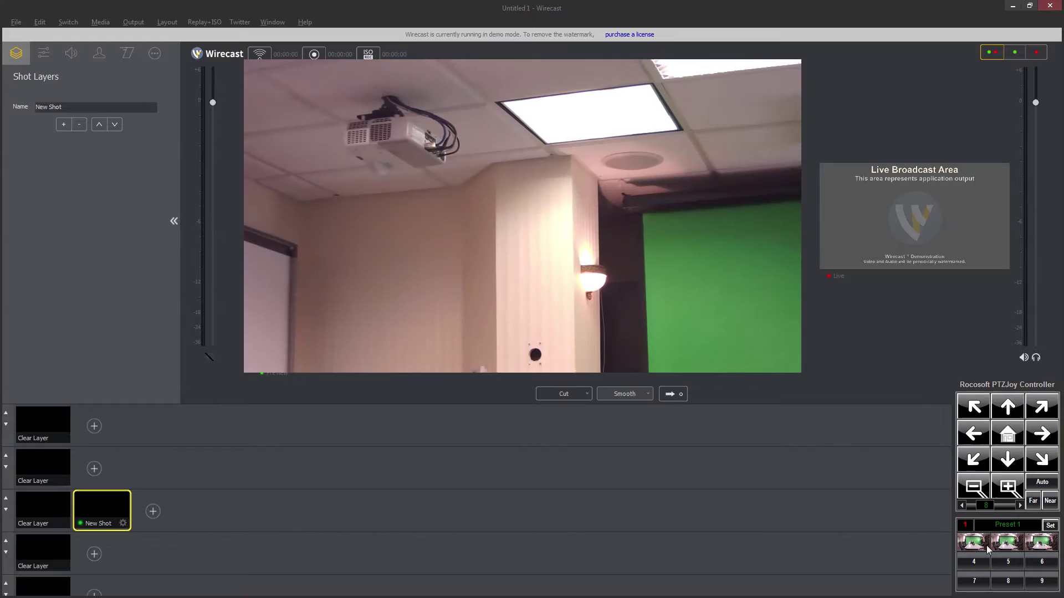
pyautogui.click(1012, 544)
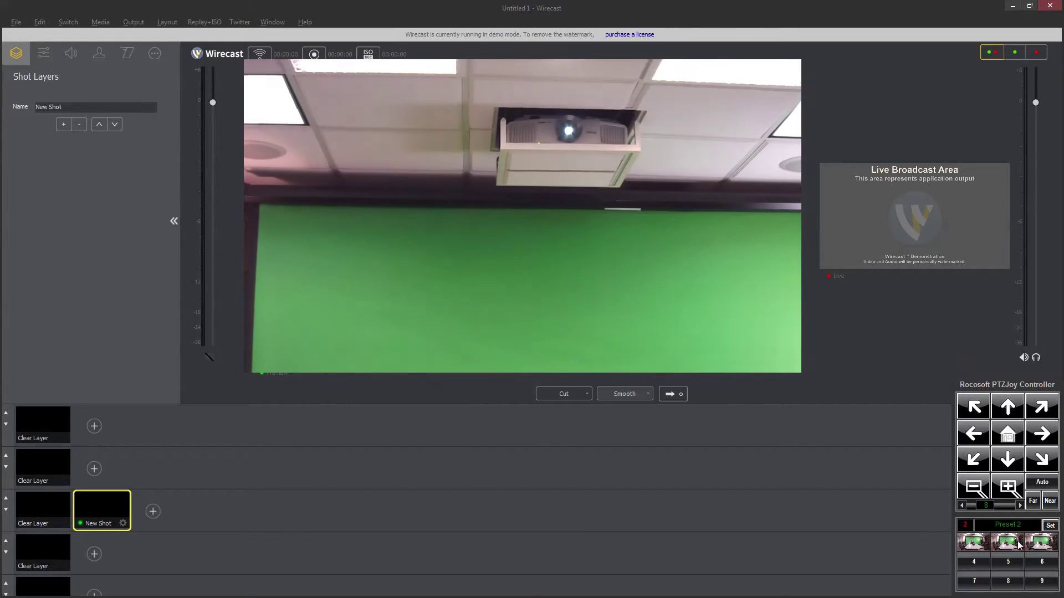
pyautogui.click(1041, 543)
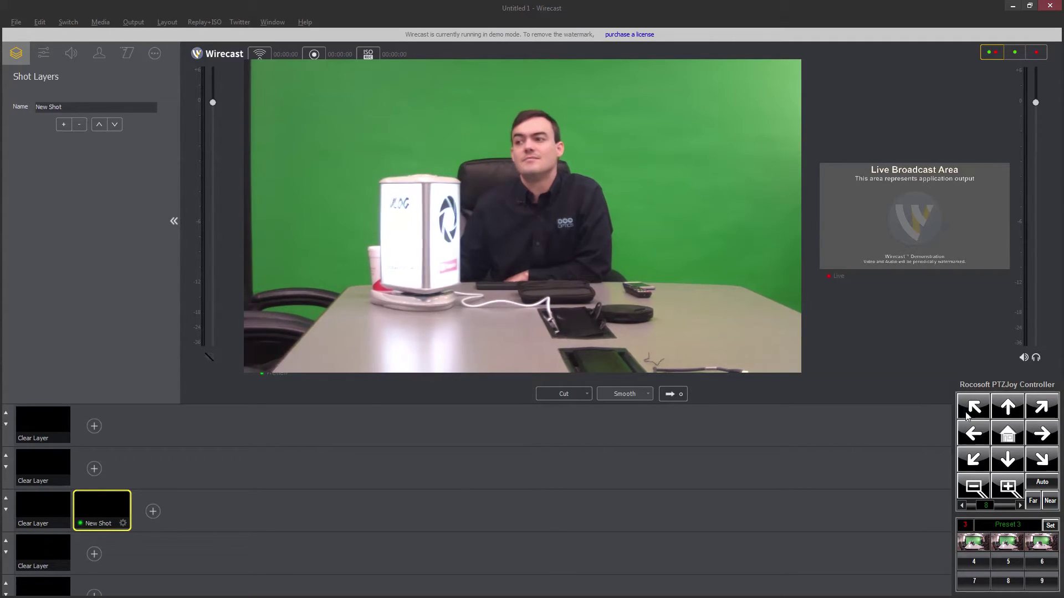
pyautogui.click(1011, 387)
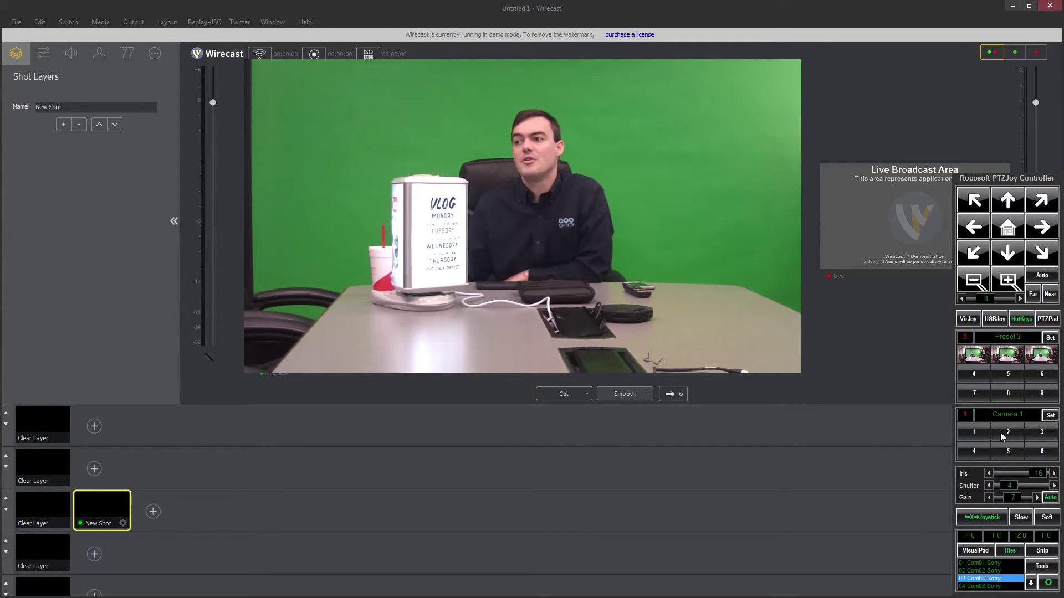
# Step: Switch to camera 6 and back to Camera 1, enable auto focus, and open the Preset Visualizer
pyautogui.click(976, 452)
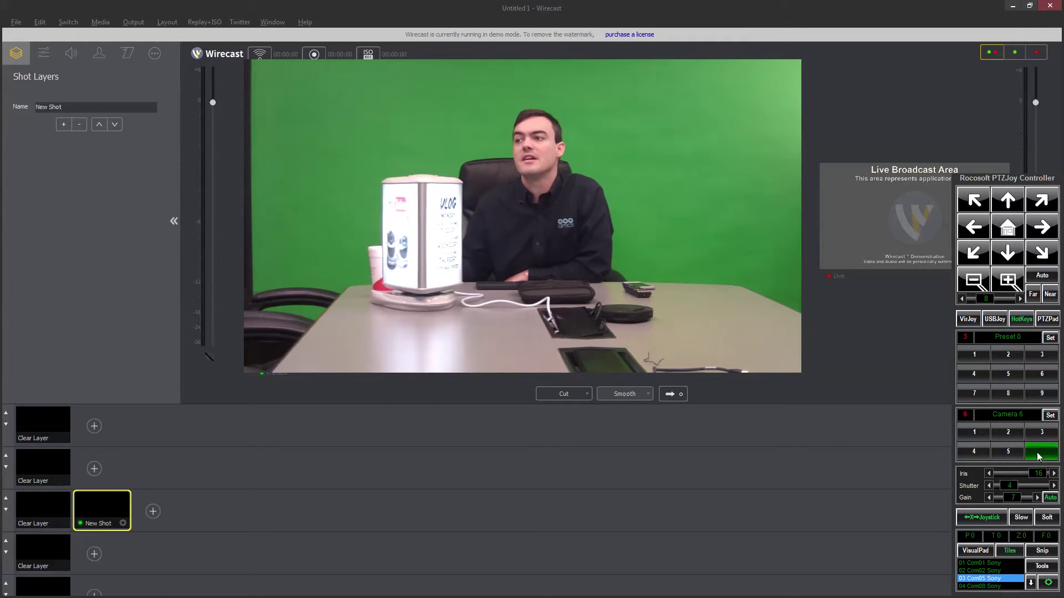
pyautogui.click(974, 439)
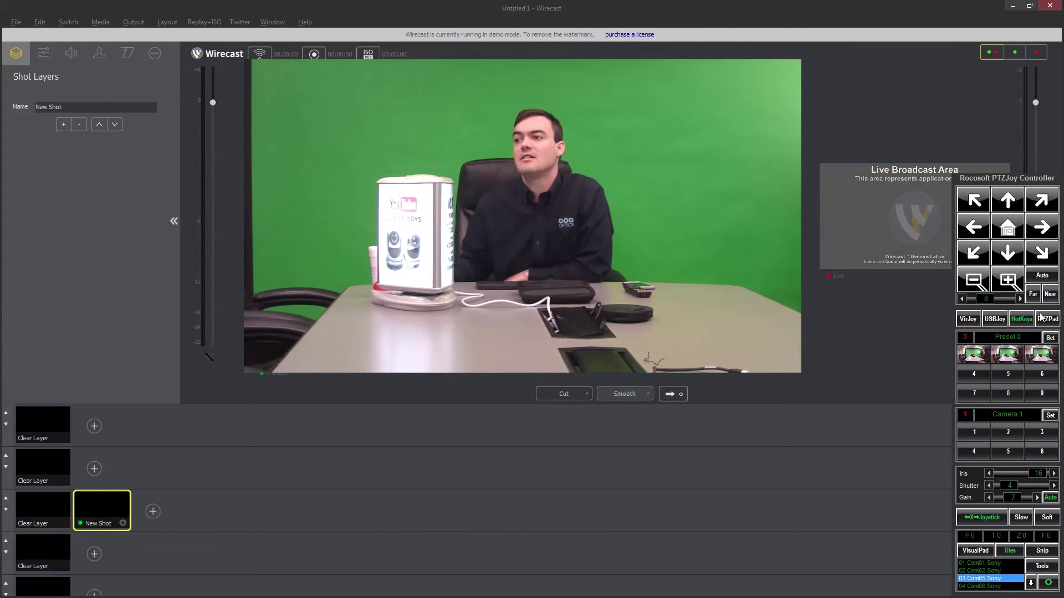
pyautogui.click(1042, 278)
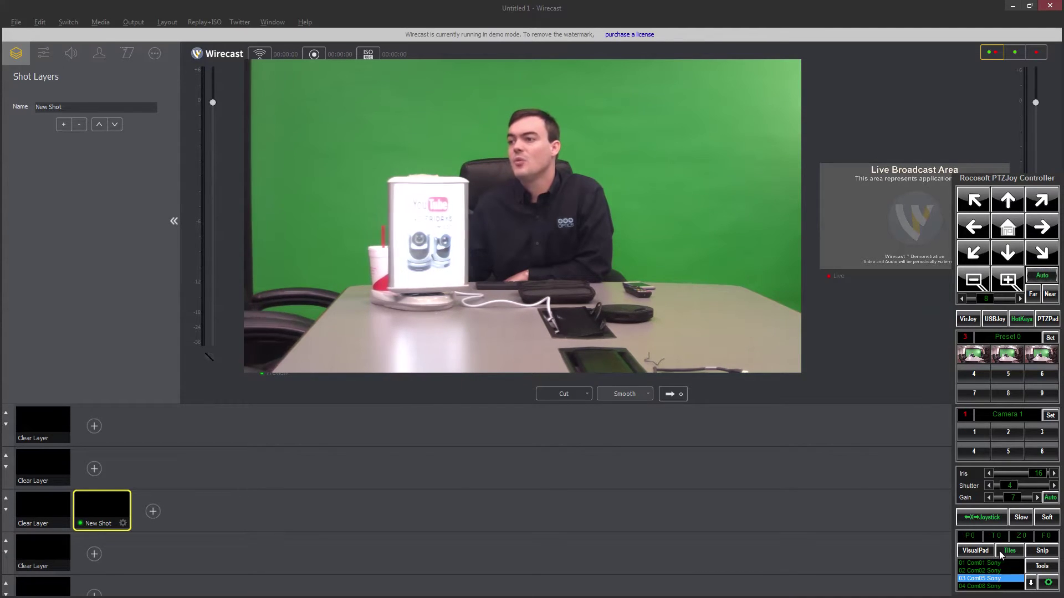
pyautogui.click(985, 552)
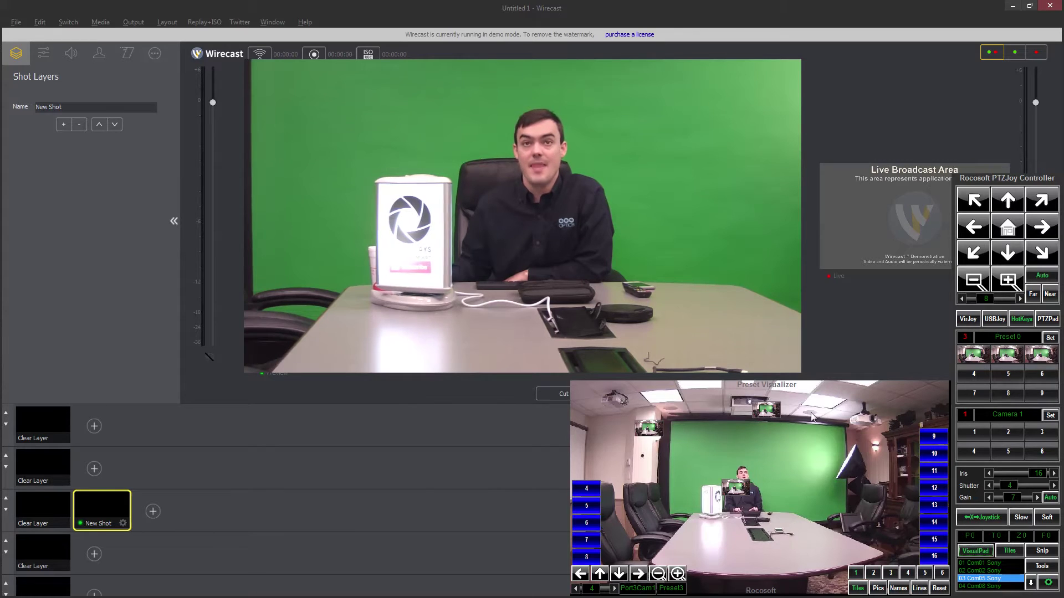
# Step: Recall presets 1, 2 and 3 from the room image, then place preset 4's marker at the green screen's right edge
pyautogui.click(641, 434)
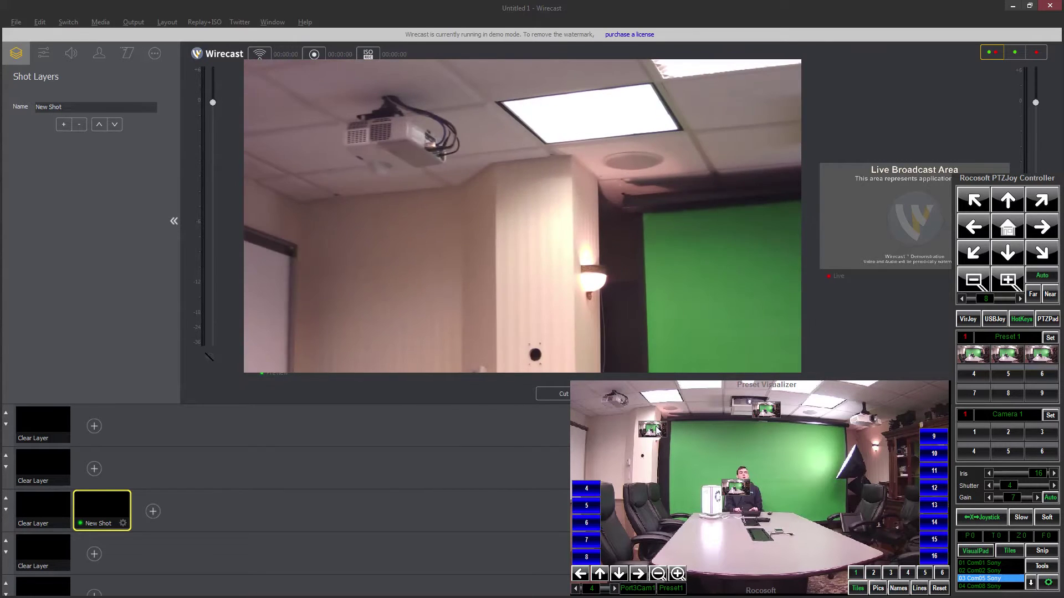
pyautogui.click(737, 488)
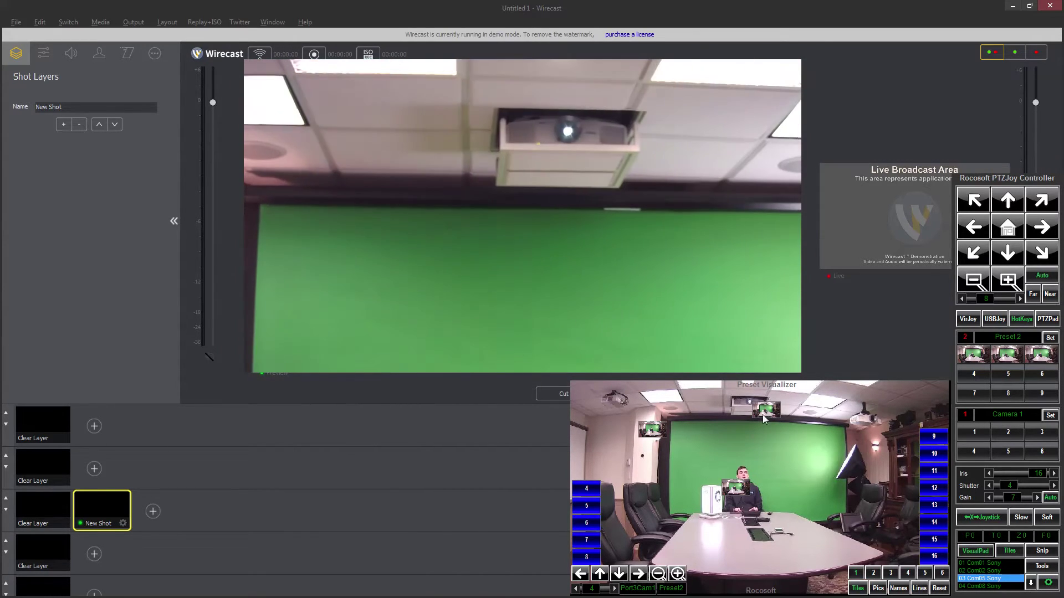
pyautogui.click(738, 490)
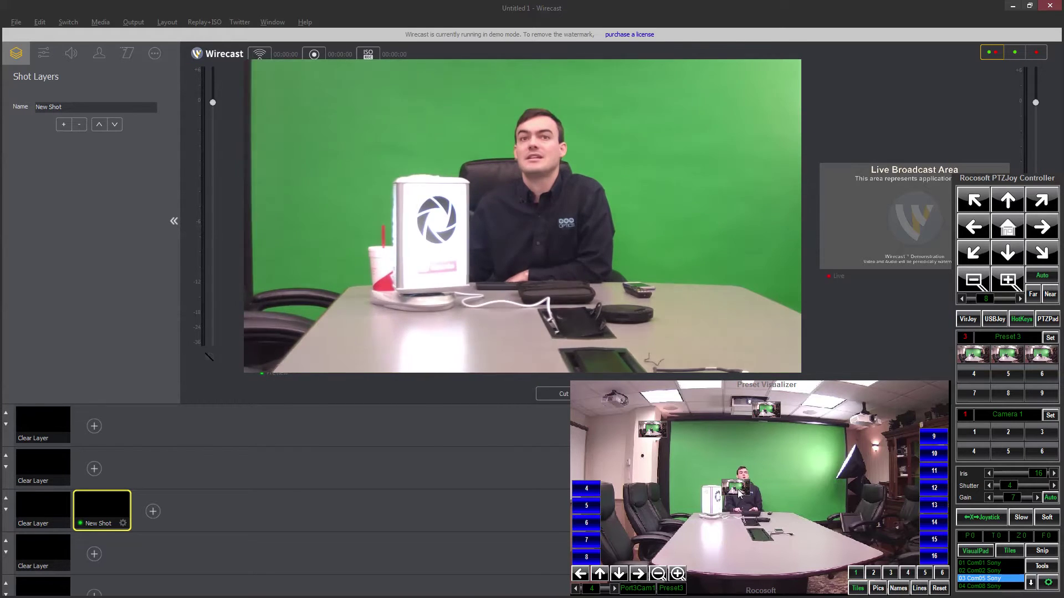
pyautogui.click(766, 410)
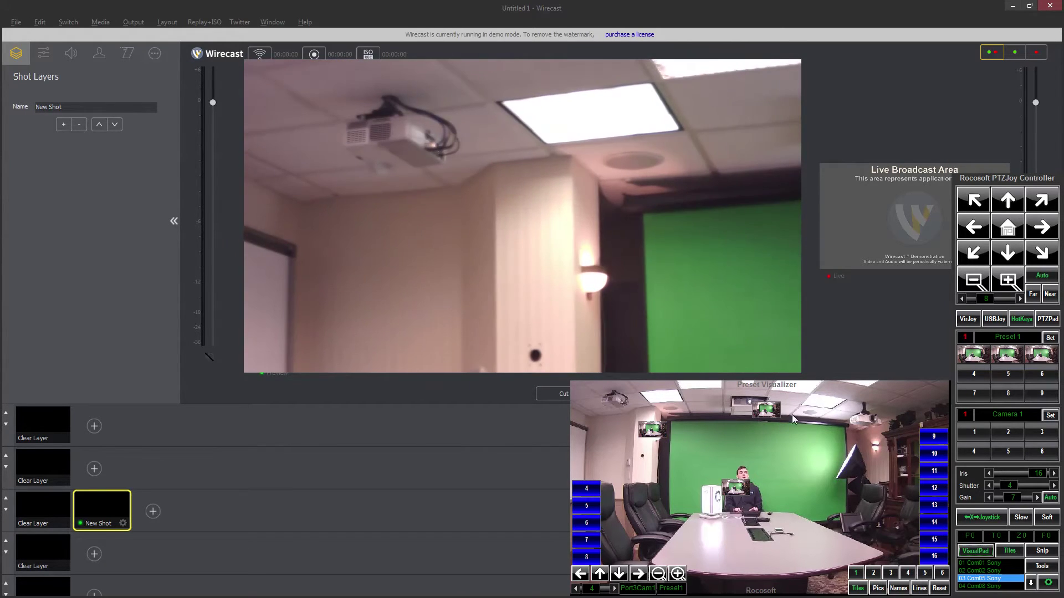
pyautogui.click(737, 489)
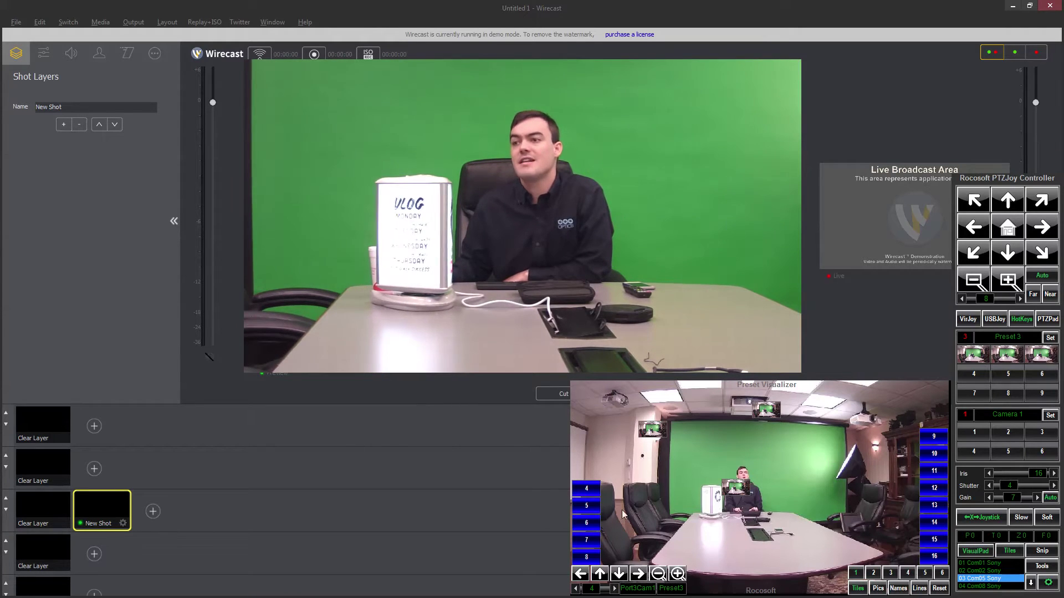
pyautogui.moveTo(586, 488); pyautogui.dragTo(900, 430)
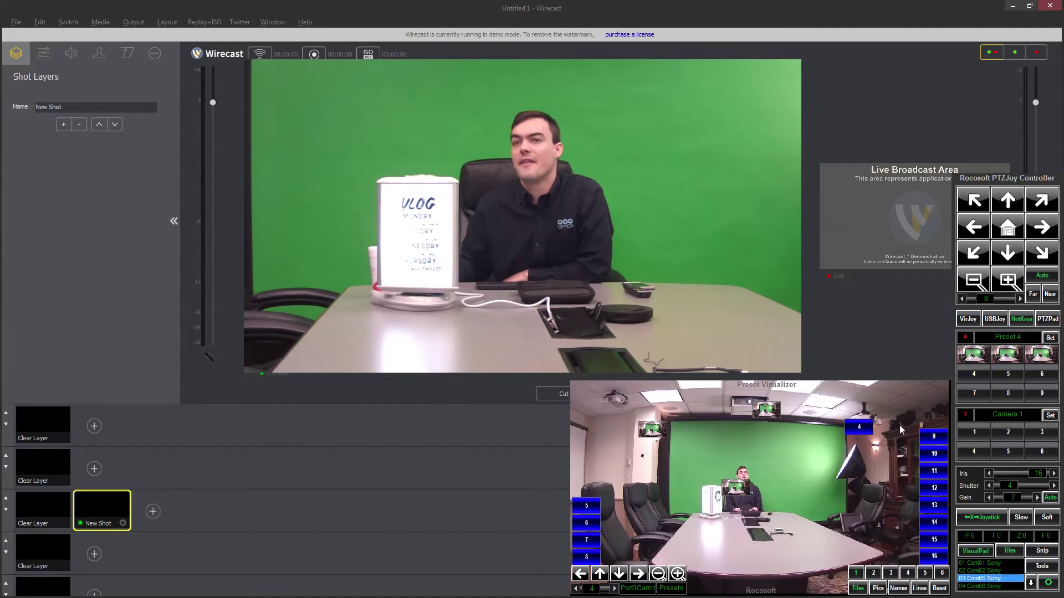
# Step: Raise pan speed to 23, aim the camera at the projector and shelves, and recall preset 4
pyautogui.click(1045, 207)
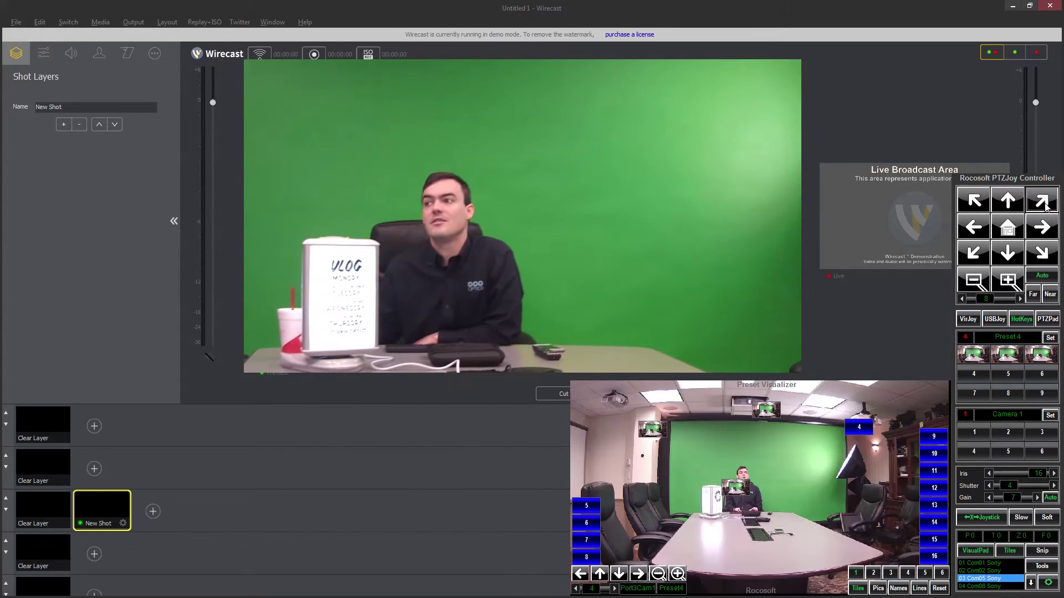
pyautogui.moveTo(986, 299); pyautogui.dragTo(1007, 305)
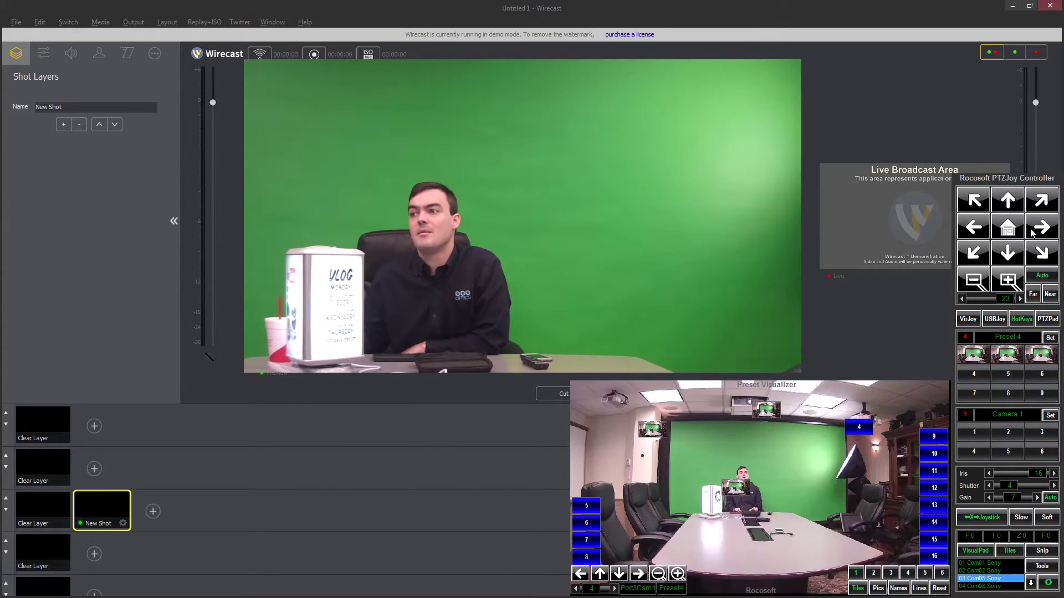
pyautogui.click(1040, 205)
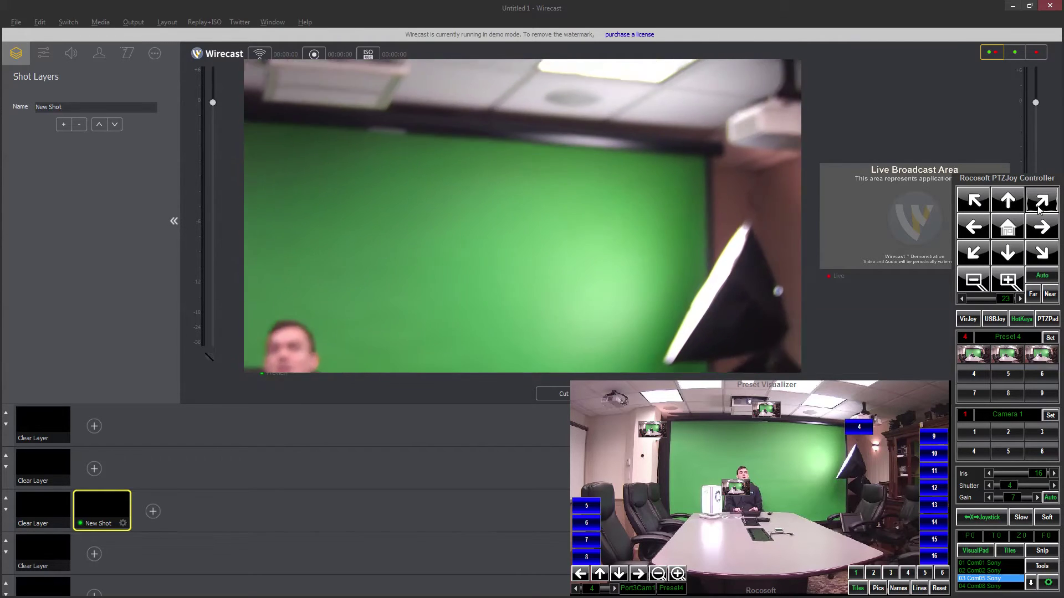
pyautogui.click(1040, 227)
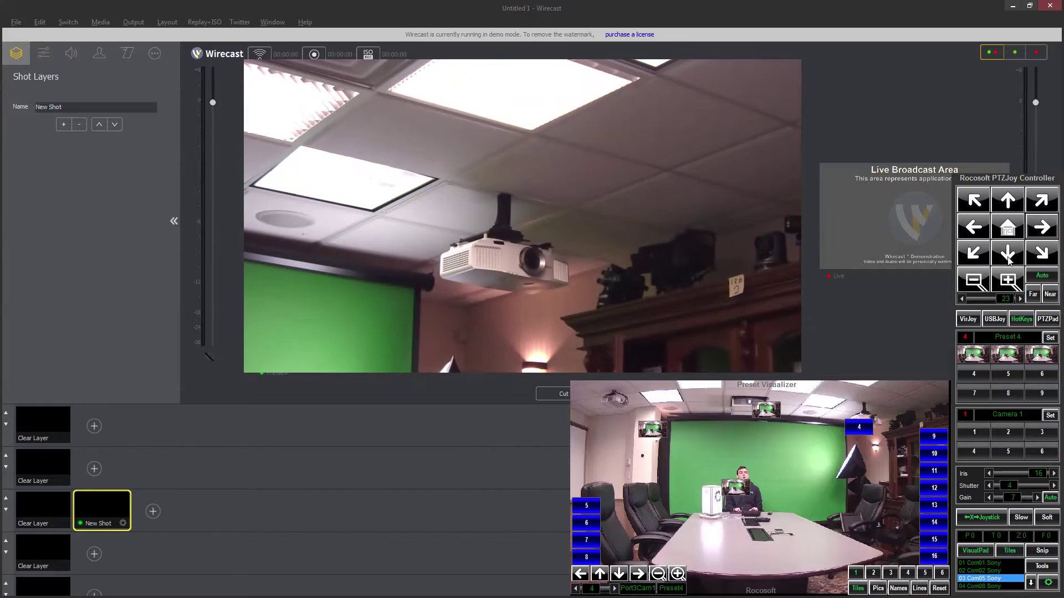
pyautogui.click(1007, 254)
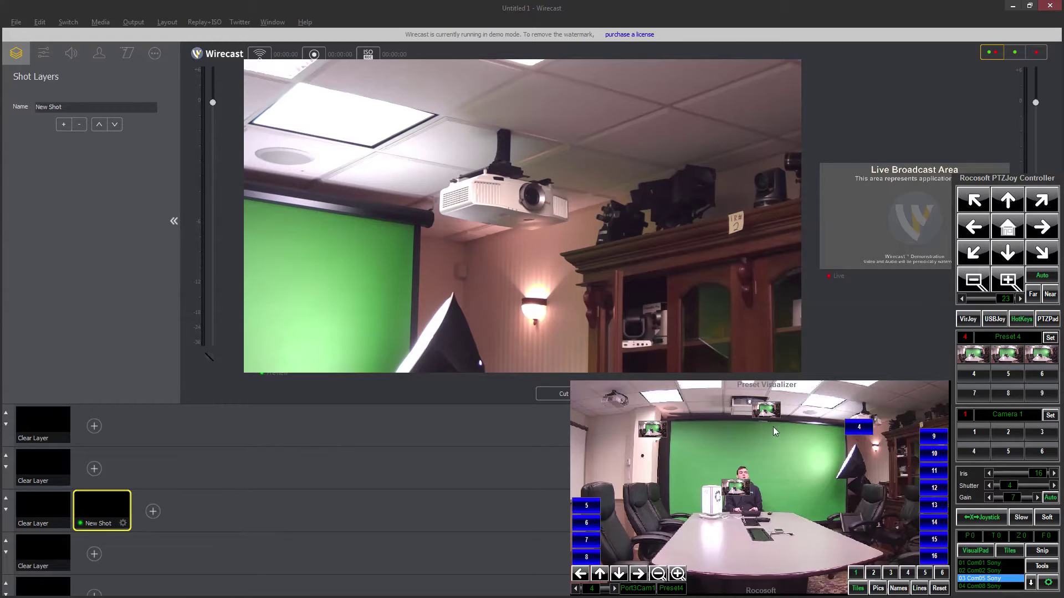
pyautogui.click(858, 427)
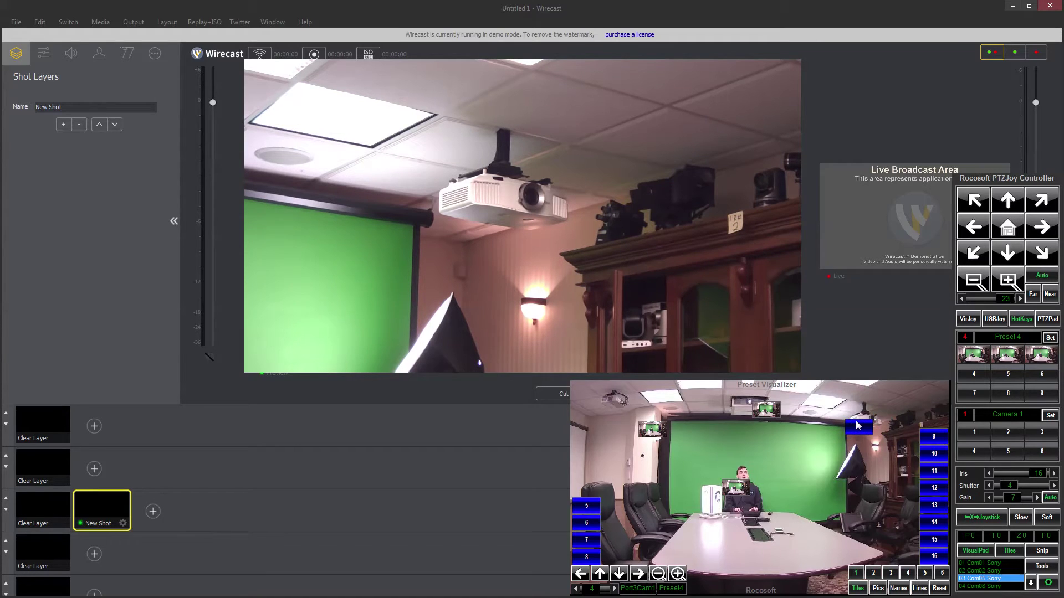
# Step: Cancel the room-image file dialog, then recall presets 1, 3 and 4 from their visualizer markers
pyautogui.doubleClick(851, 425)
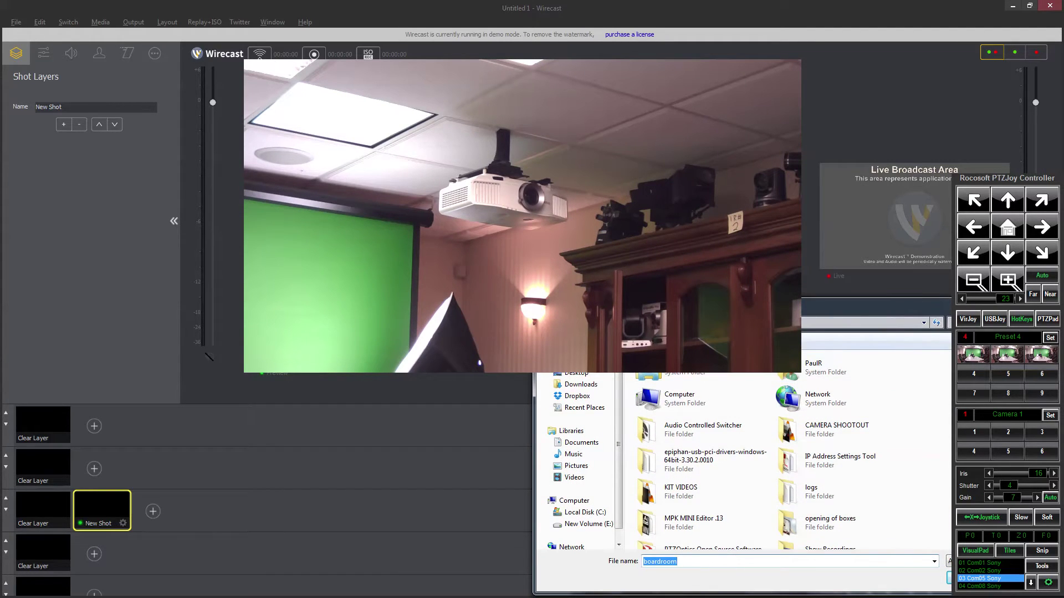
pyautogui.click(819, 553)
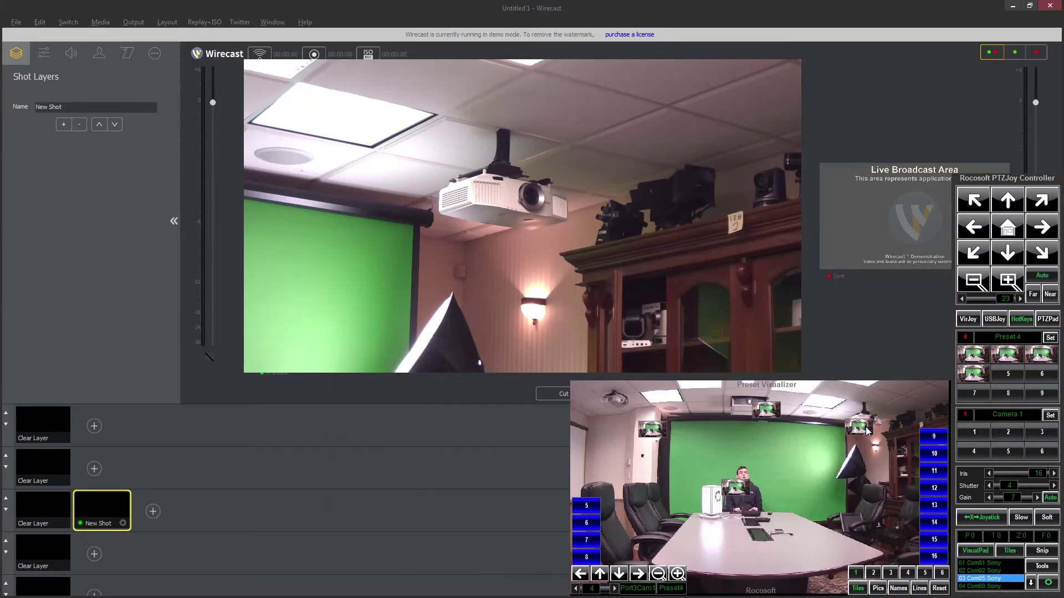
pyautogui.click(771, 409)
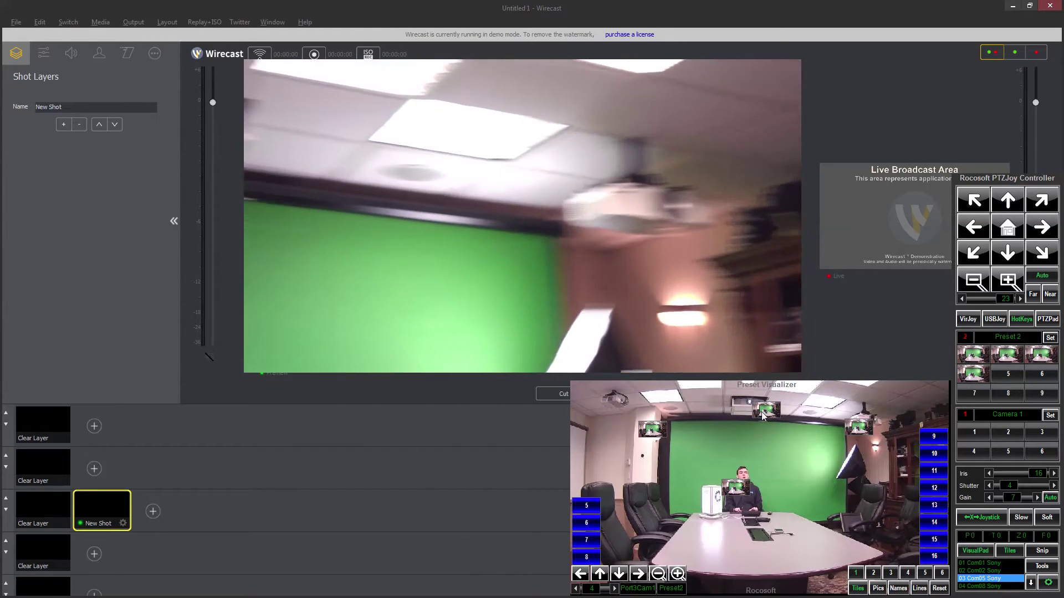
pyautogui.click(652, 436)
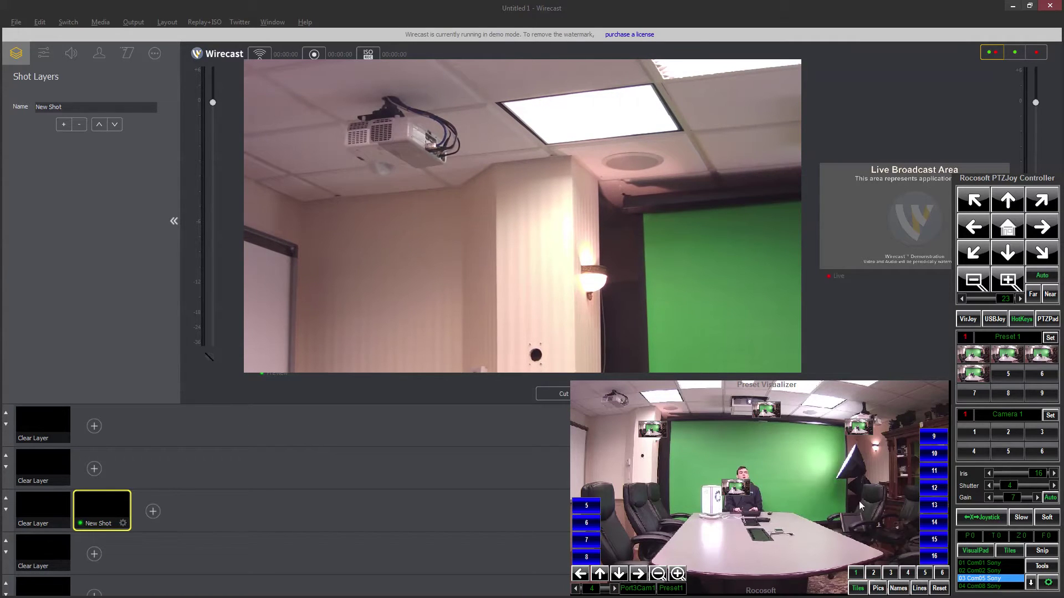
pyautogui.click(748, 413)
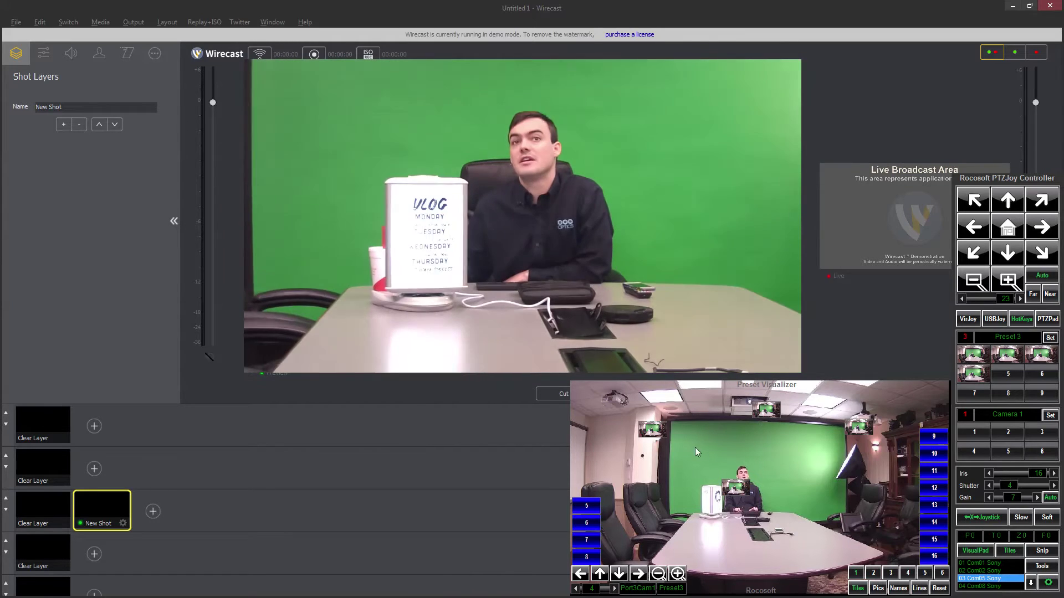
pyautogui.click(859, 428)
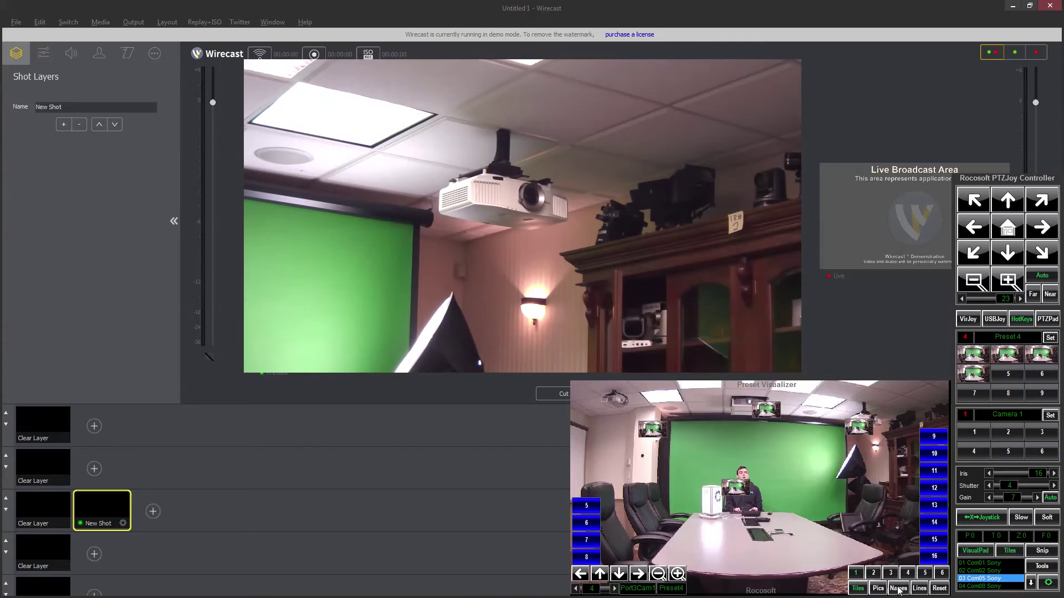
# Step: Show preset pictures and drag five of them onto their spots in the room image
pyautogui.click(878, 589)
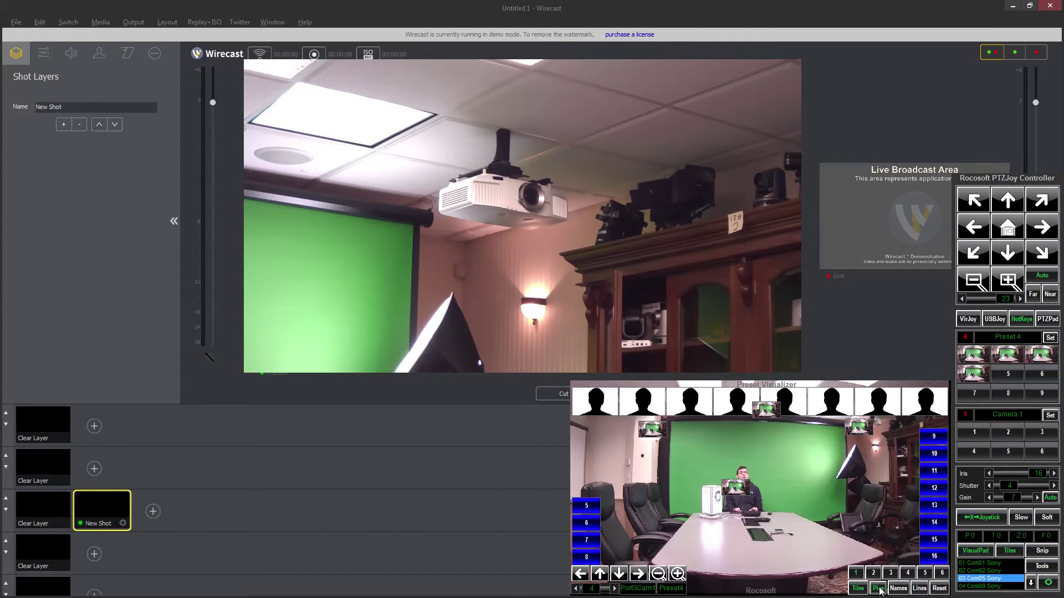
pyautogui.moveTo(607, 413); pyautogui.dragTo(610, 493)
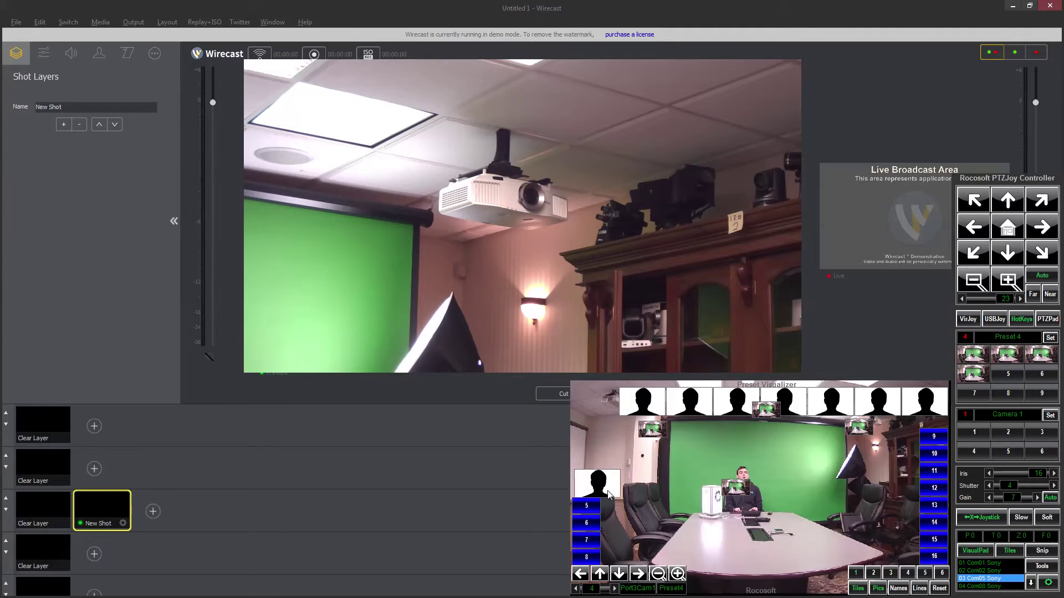
pyautogui.moveTo(655, 422); pyautogui.dragTo(669, 493)
pyautogui.moveTo(696, 417); pyautogui.dragTo(744, 495)
pyautogui.moveTo(736, 405); pyautogui.dragTo(820, 501)
pyautogui.moveTo(829, 405); pyautogui.dragTo(892, 510)
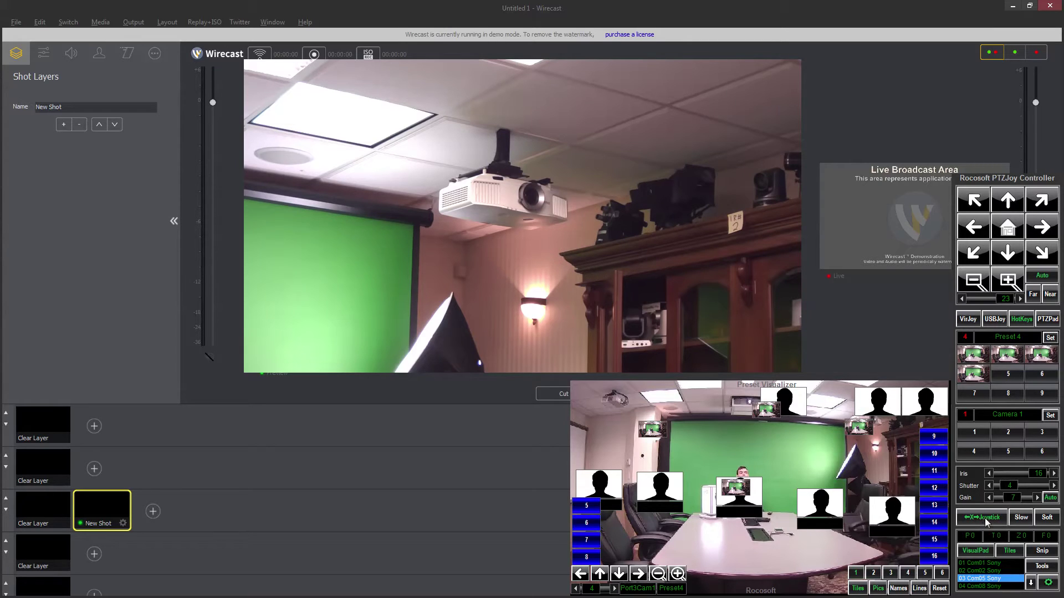
# Step: Turn Pics off, shrink tiles to numbered boxes, cancel the background browser, and close the Preset Visualizer
pyautogui.click(1029, 583)
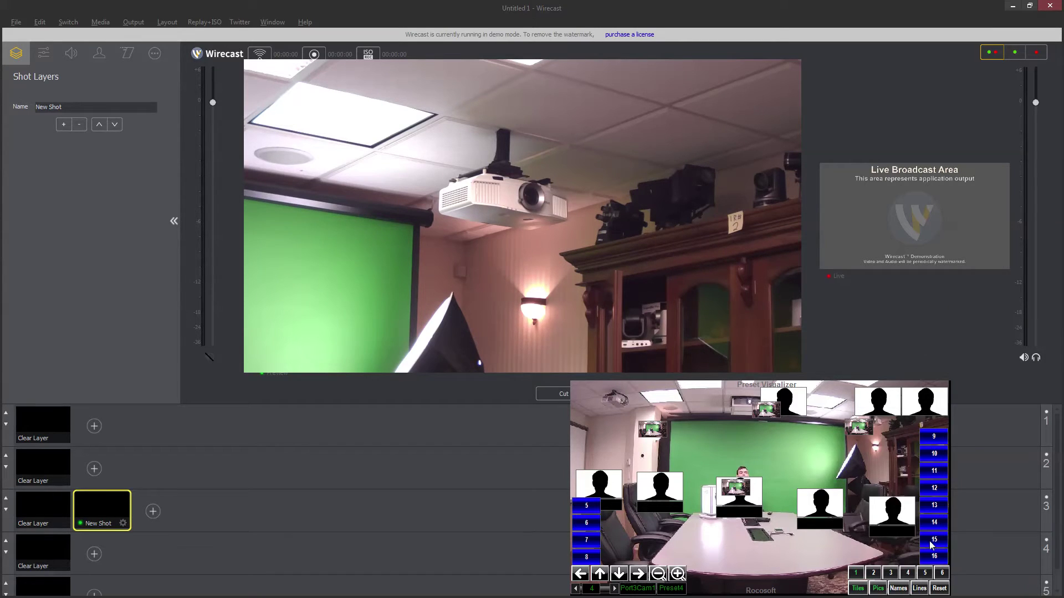
pyautogui.click(881, 589)
pyautogui.click(863, 587)
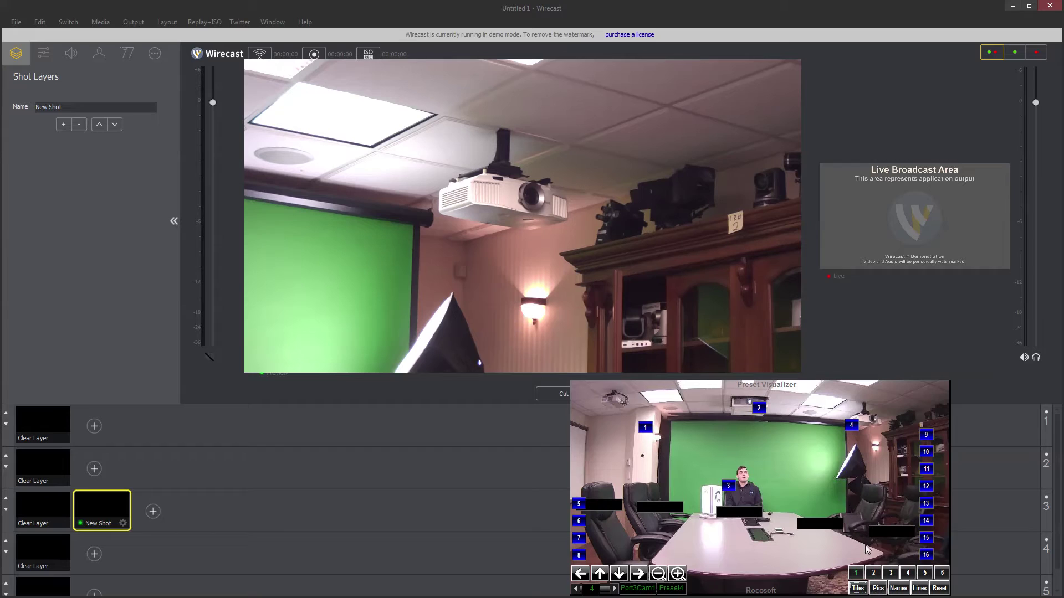
pyautogui.click(809, 398)
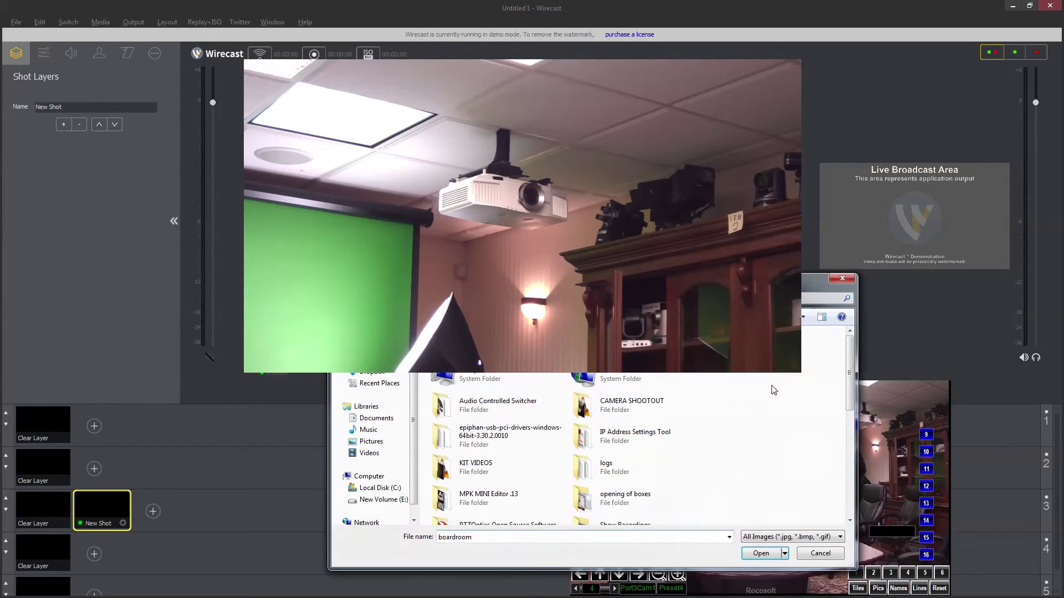
pyautogui.press('Escape')
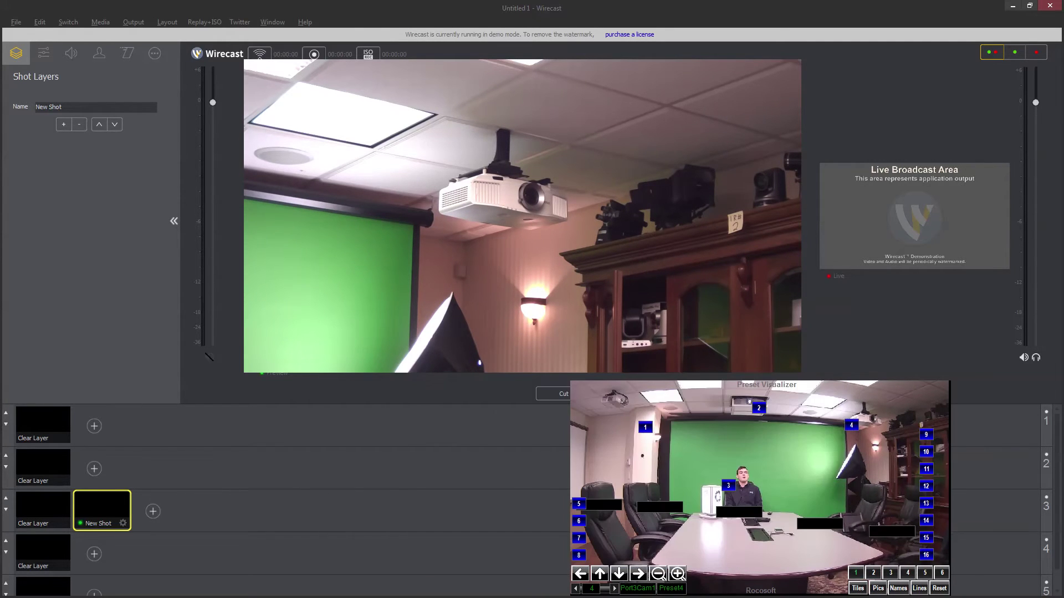
pyautogui.click(763, 419)
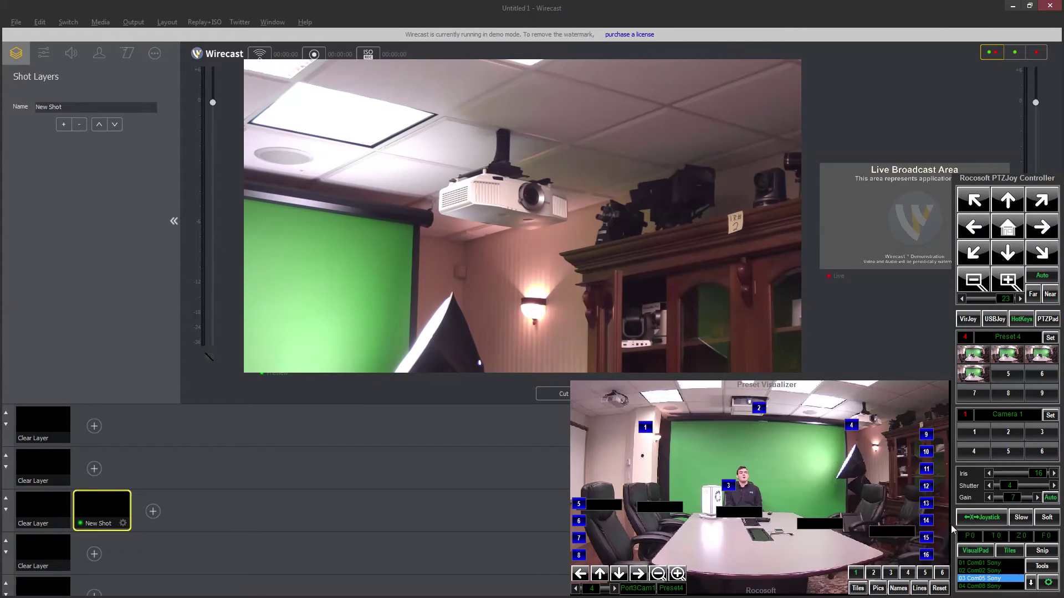
pyautogui.click(975, 551)
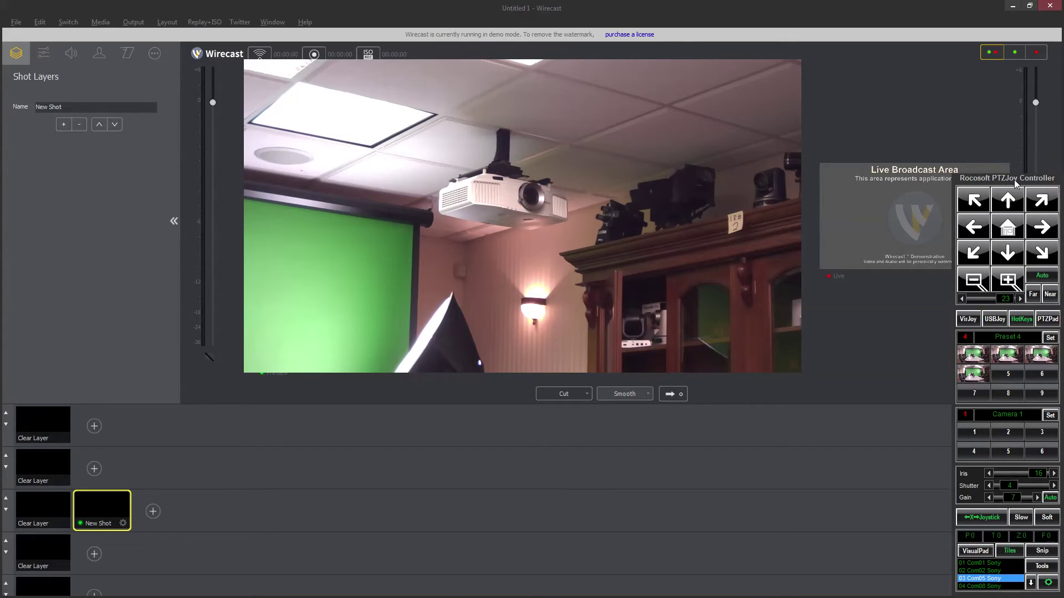
# Step: Hide the PTZJoy panel and maximize the ONVIF Device Manager window
pyautogui.click(1029, 582)
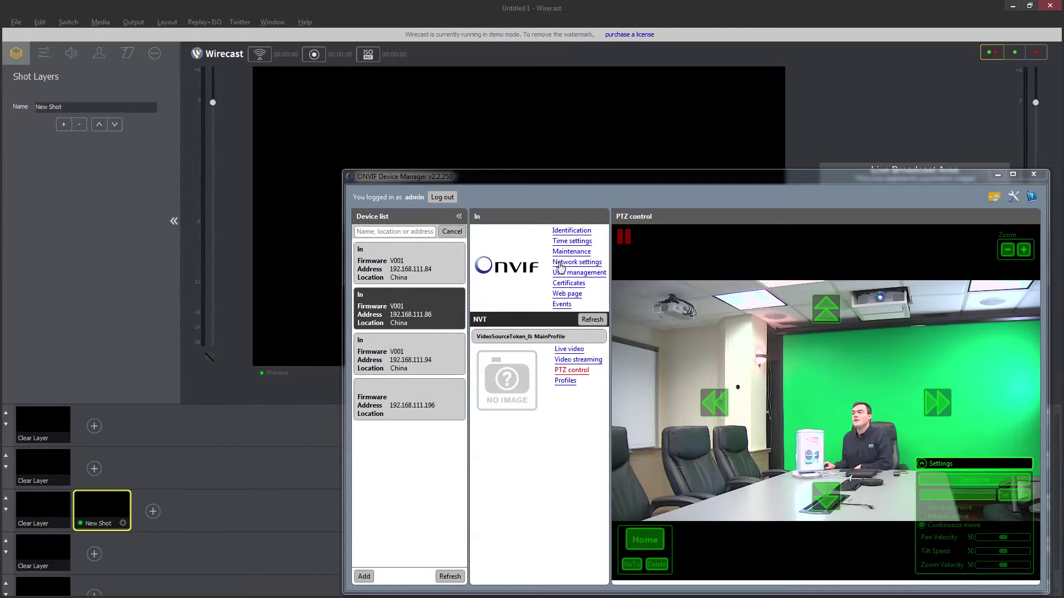
pyautogui.moveTo(343, 336); pyautogui.dragTo(516, 337)
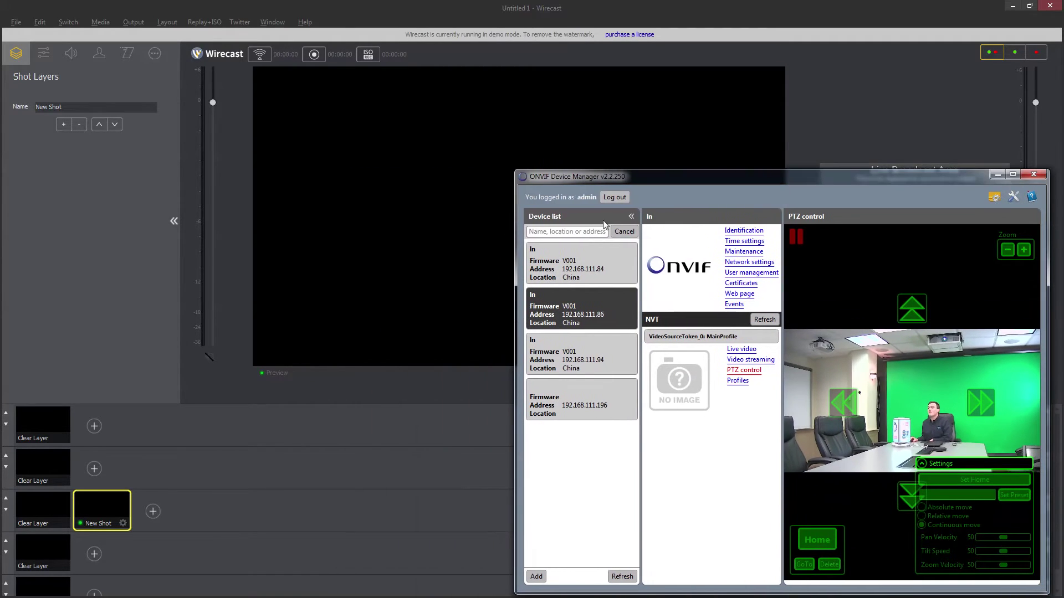
pyautogui.moveTo(668, 177)
pyautogui.mouseDown()
pyautogui.moveTo(708, 50)
pyautogui.moveTo(707, 68)
pyautogui.moveTo(678, 48)
pyautogui.moveTo(480, 87)
pyautogui.mouseUp()
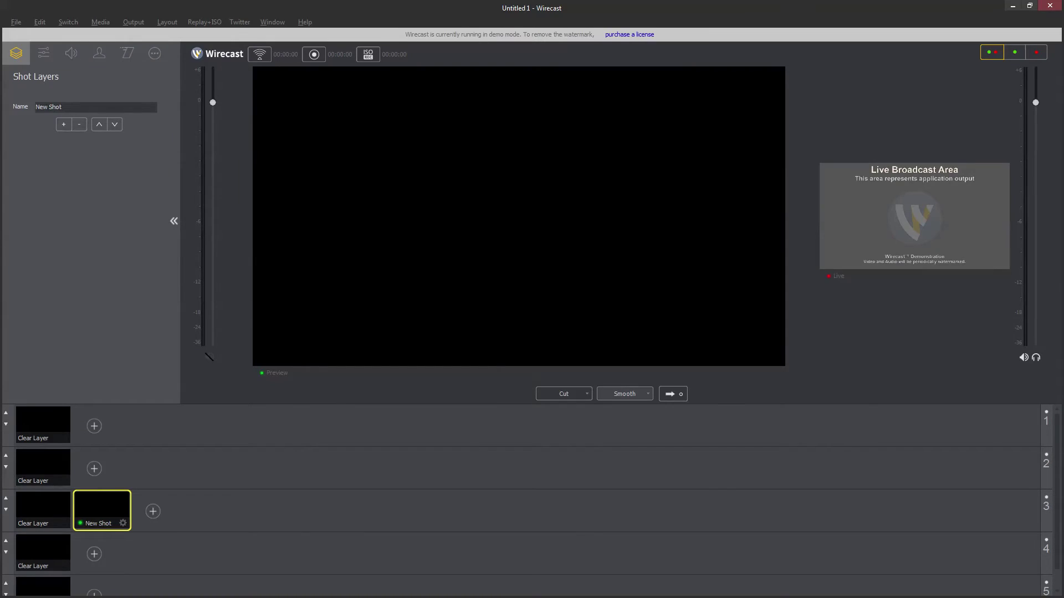
pyautogui.hotkey('alt', 'Tab')
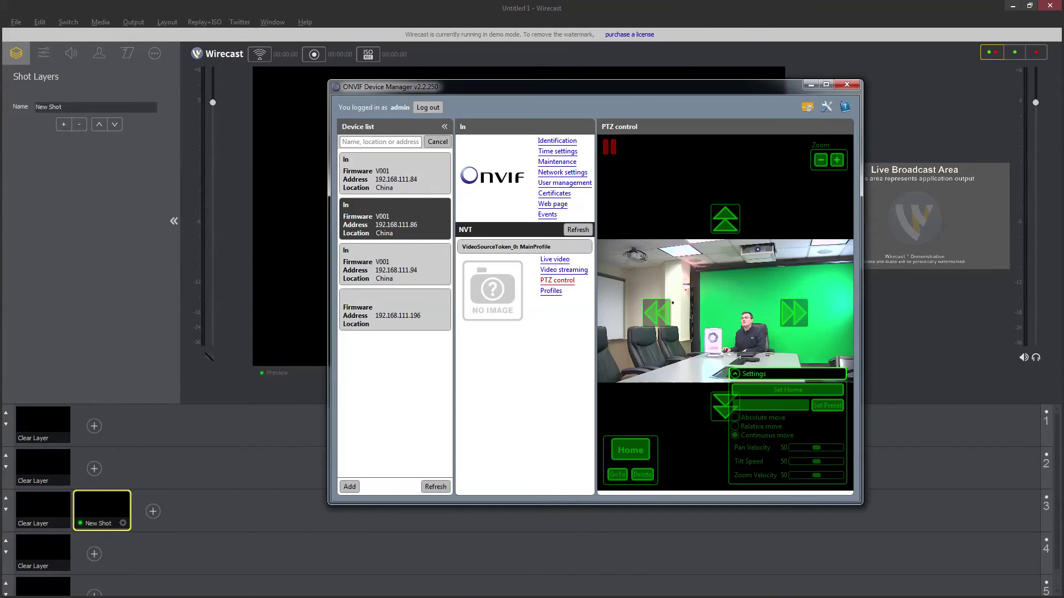
pyautogui.click(829, 86)
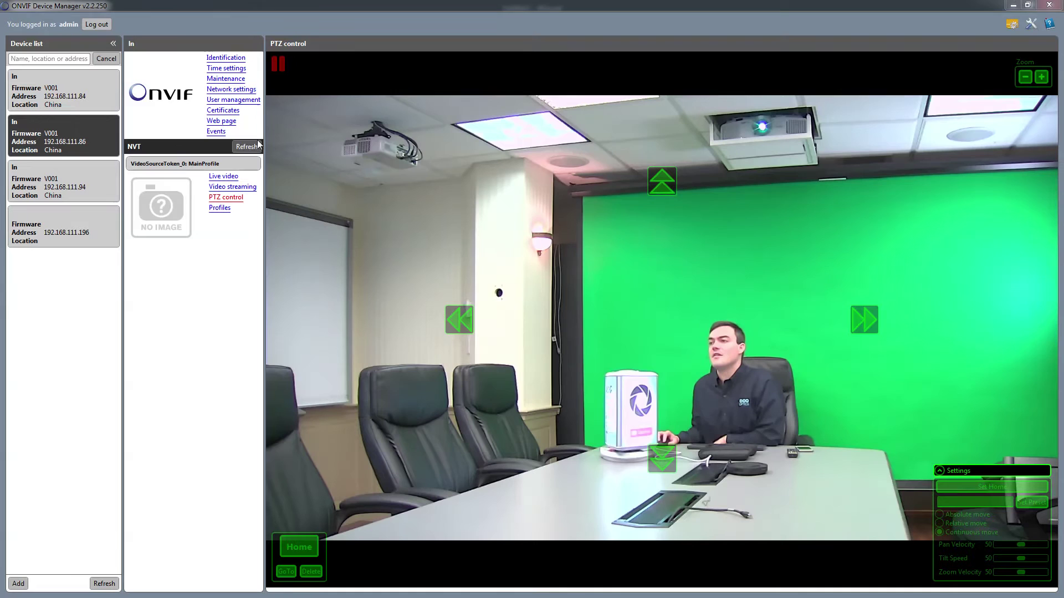
# Step: Pan and tilt the camera, return home, save the view as home and preset 1, then pan left
pyautogui.click(864, 320)
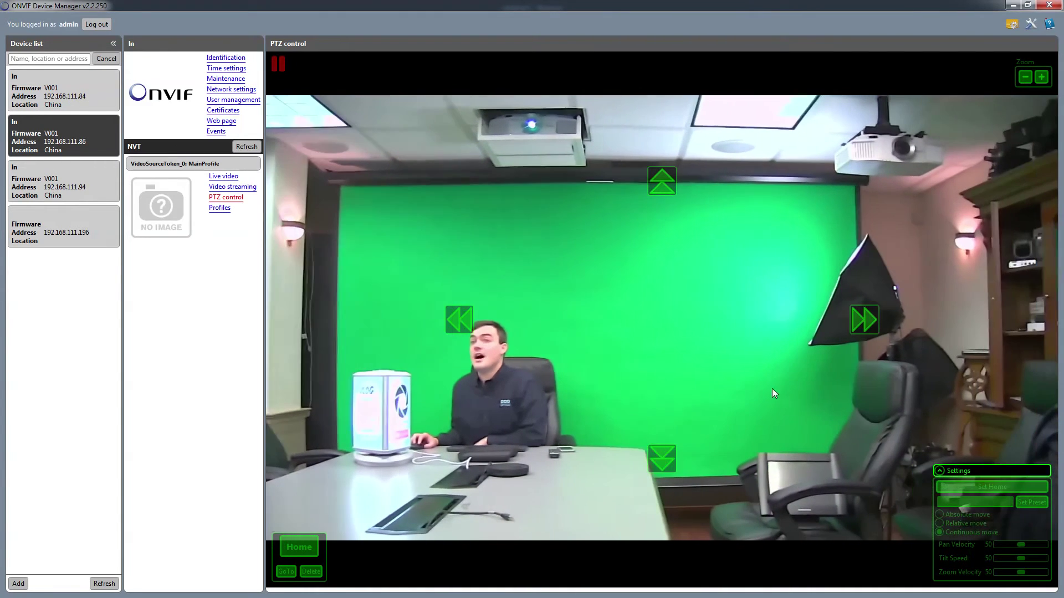
pyautogui.click(665, 465)
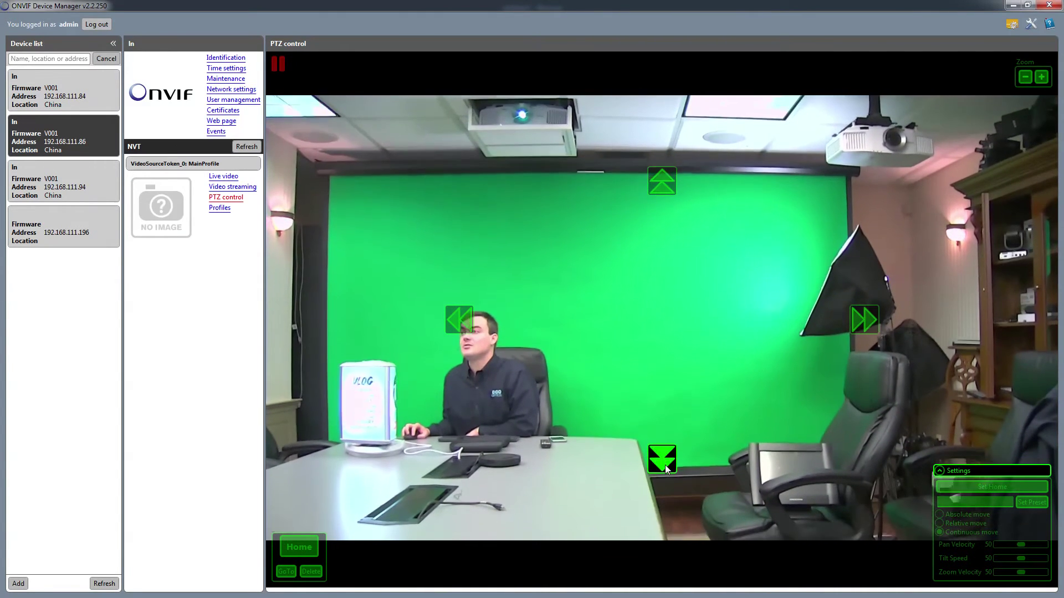
pyautogui.click(463, 324)
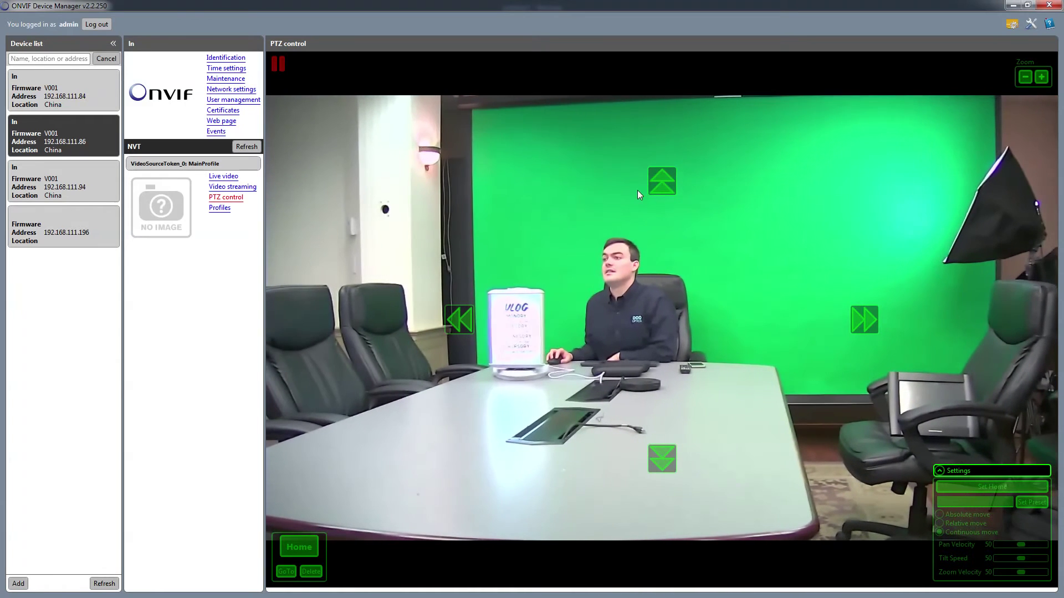
pyautogui.click(662, 181)
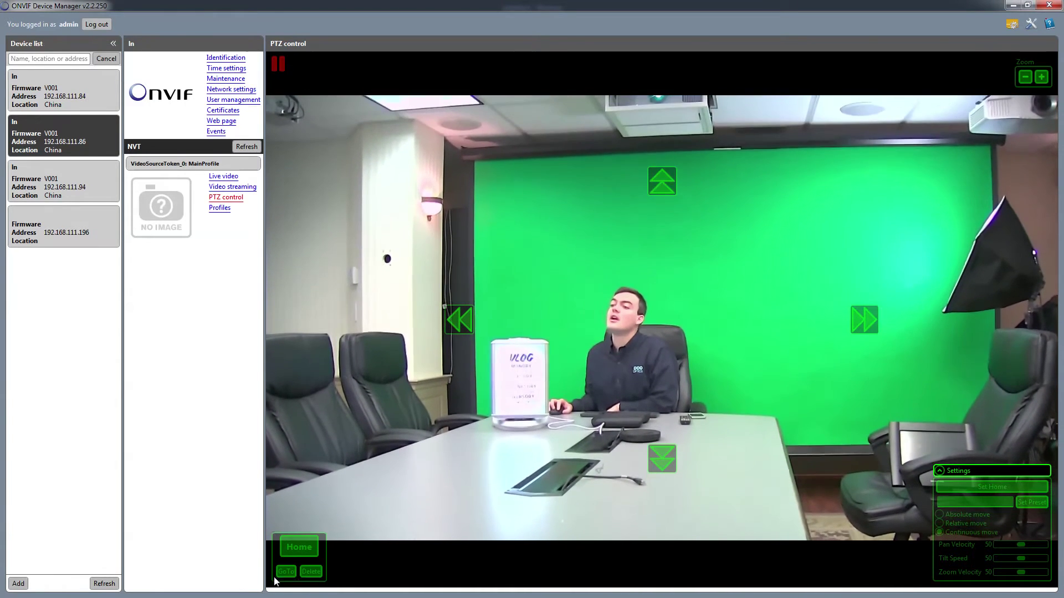
pyautogui.click(304, 553)
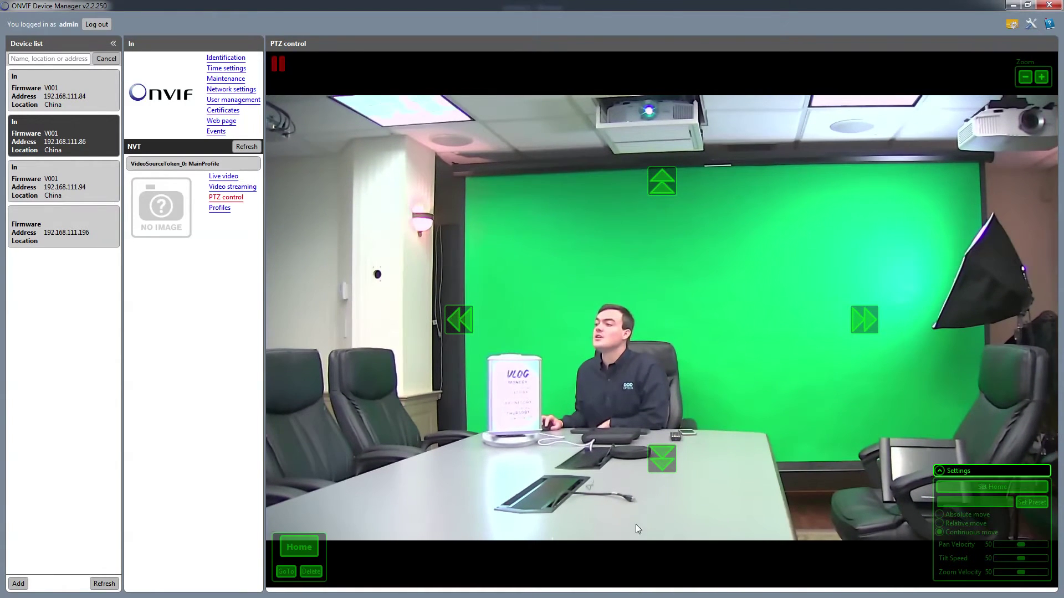
pyautogui.click(960, 488)
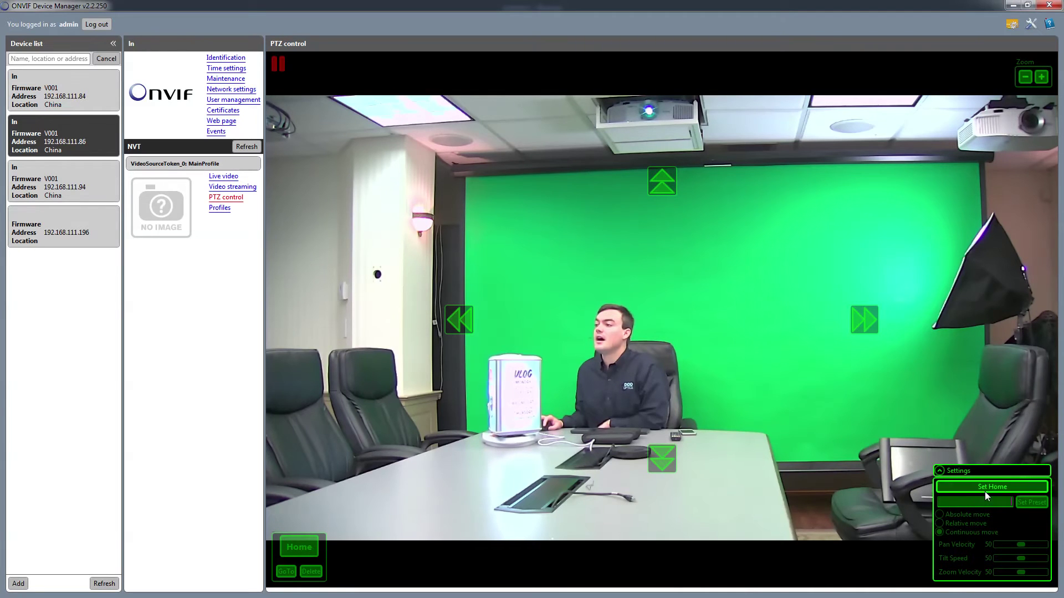
pyautogui.click(983, 500)
pyautogui.write('1')
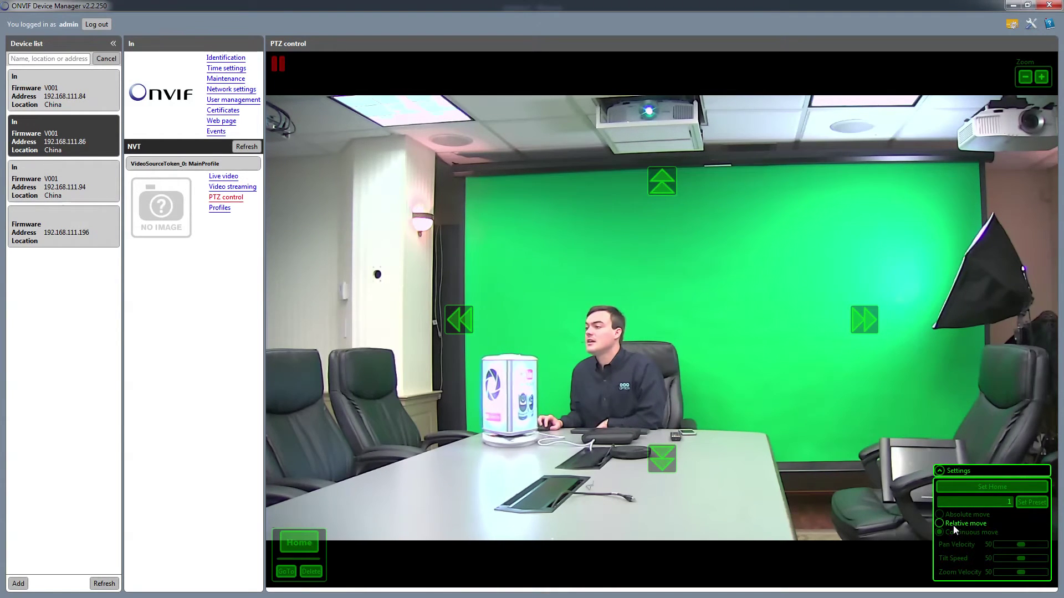
pyautogui.click(472, 321)
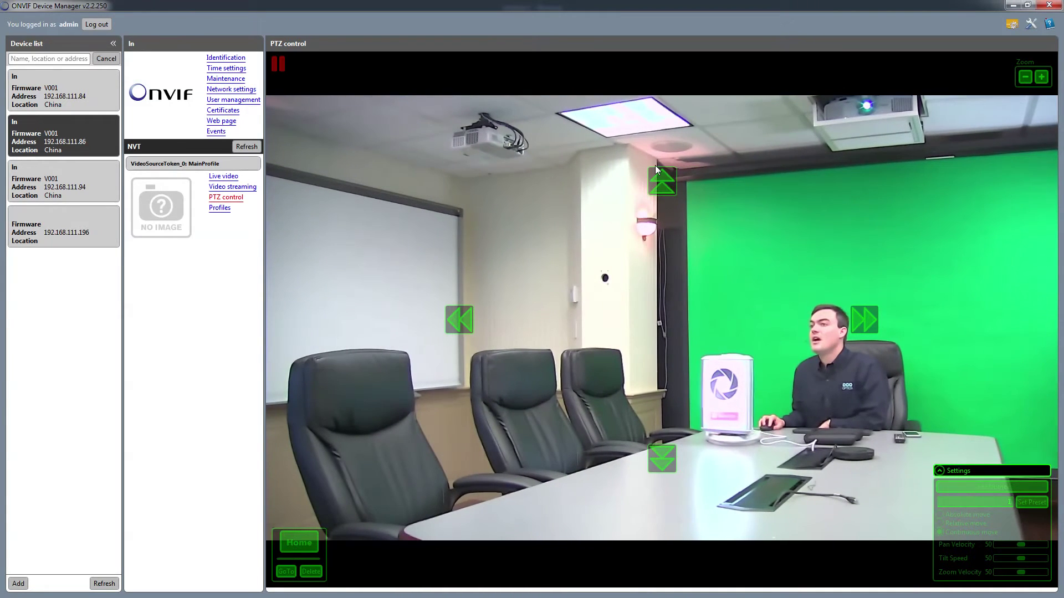
# Step: Browse the listed devices and open live PTZ control for the 192.168.111.86 camera
pyautogui.click(43, 231)
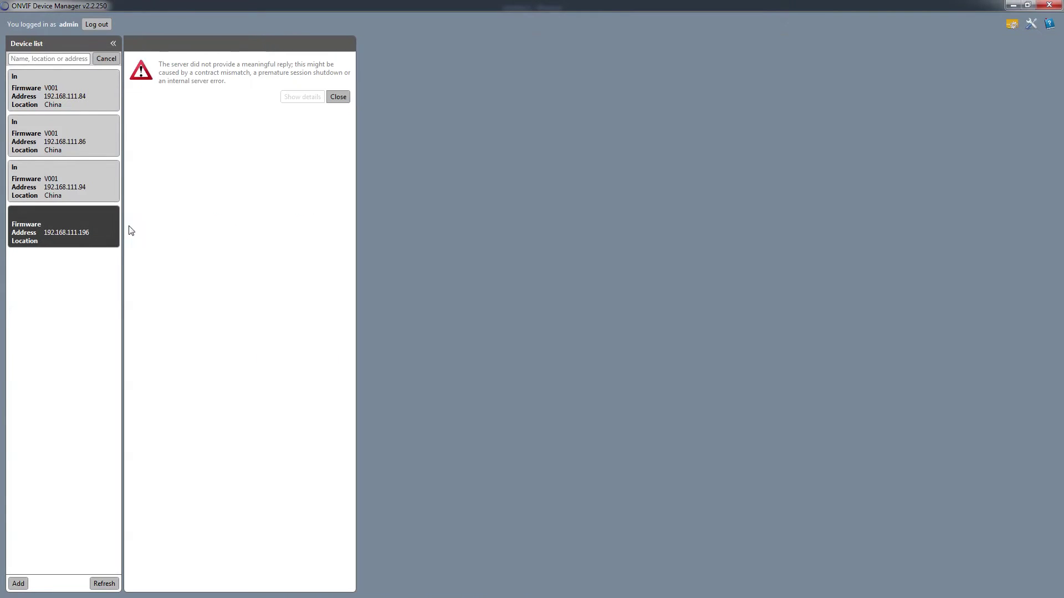
pyautogui.click(62, 180)
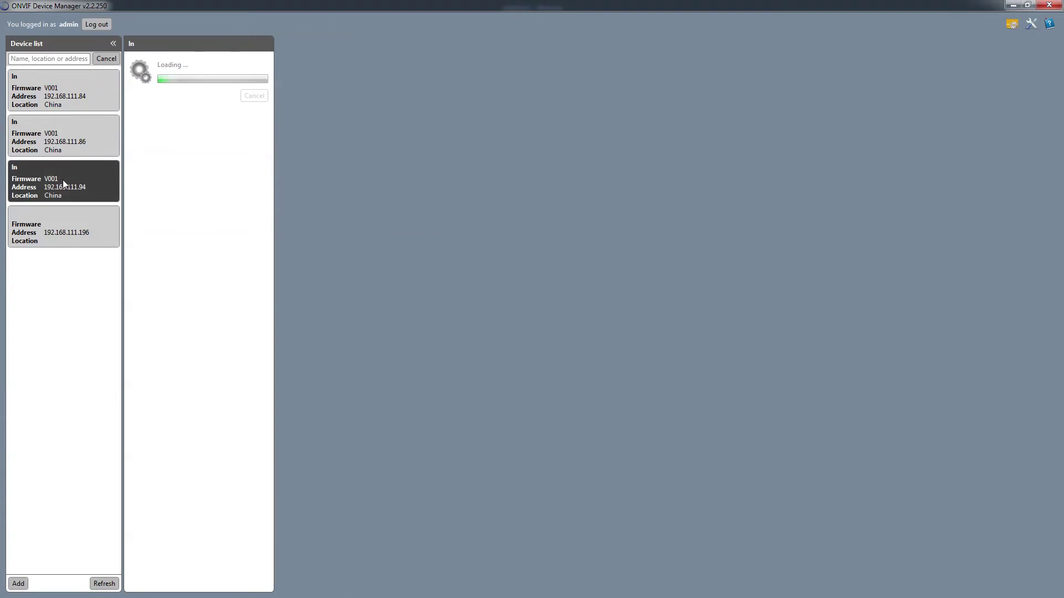
pyautogui.click(81, 103)
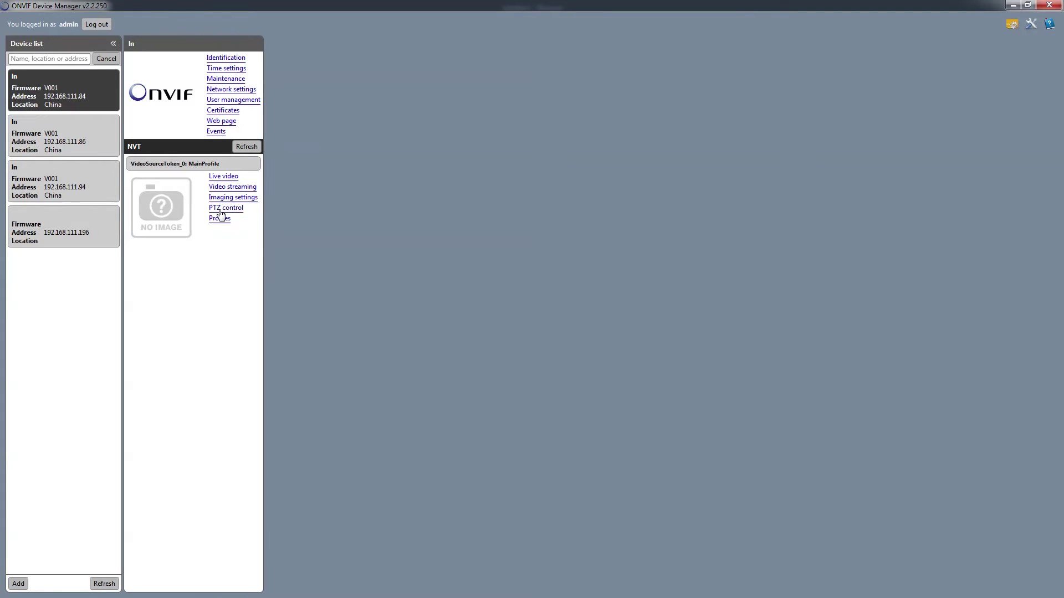
pyautogui.click(221, 211)
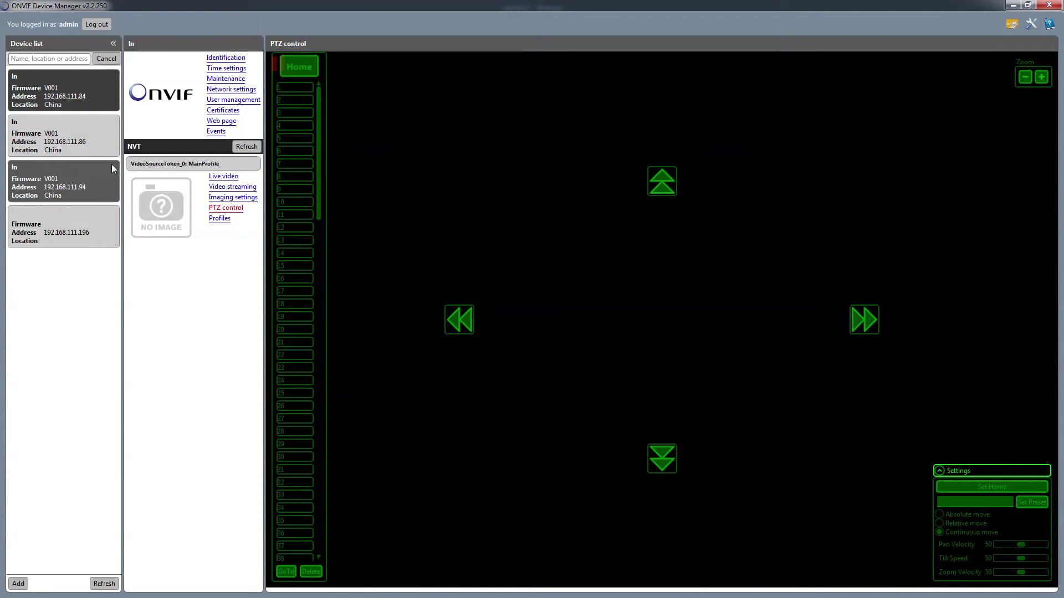
pyautogui.click(63, 135)
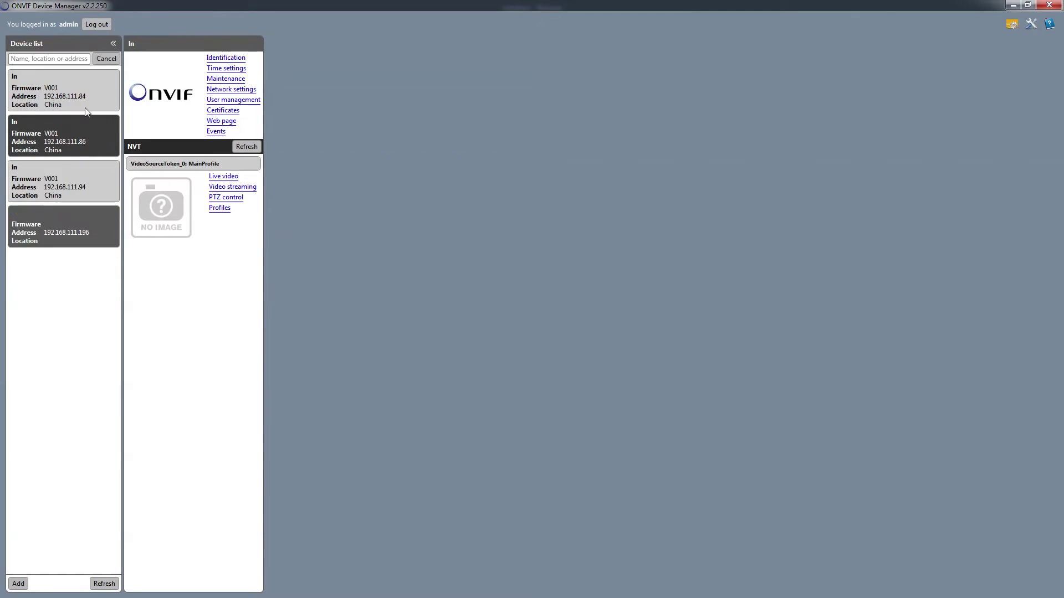
pyautogui.click(229, 197)
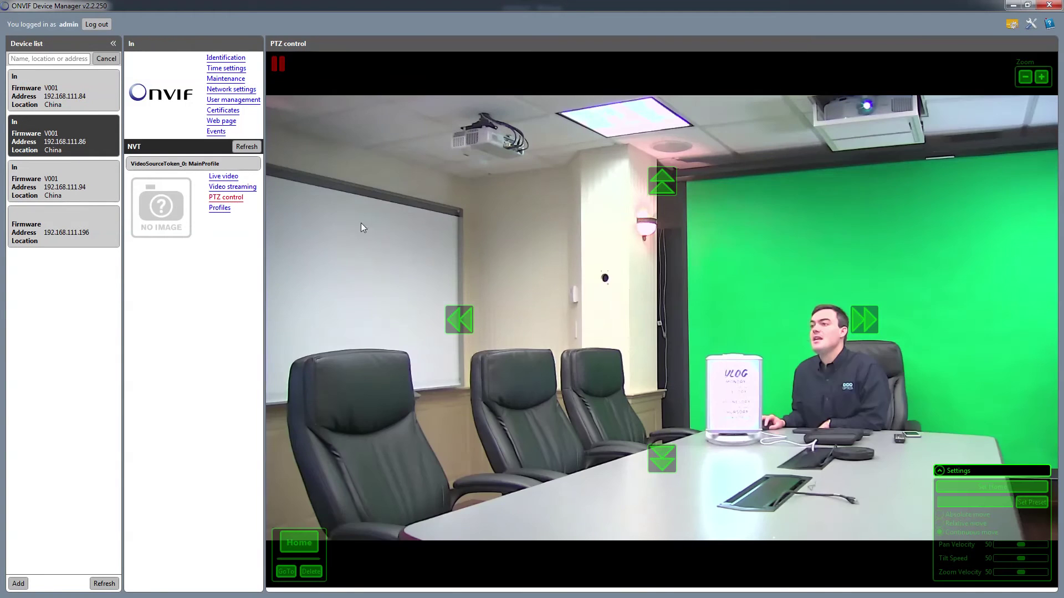
# Step: Pan the camera right, down, left and right again, then tilt up slightly onto the presenter
pyautogui.click(861, 324)
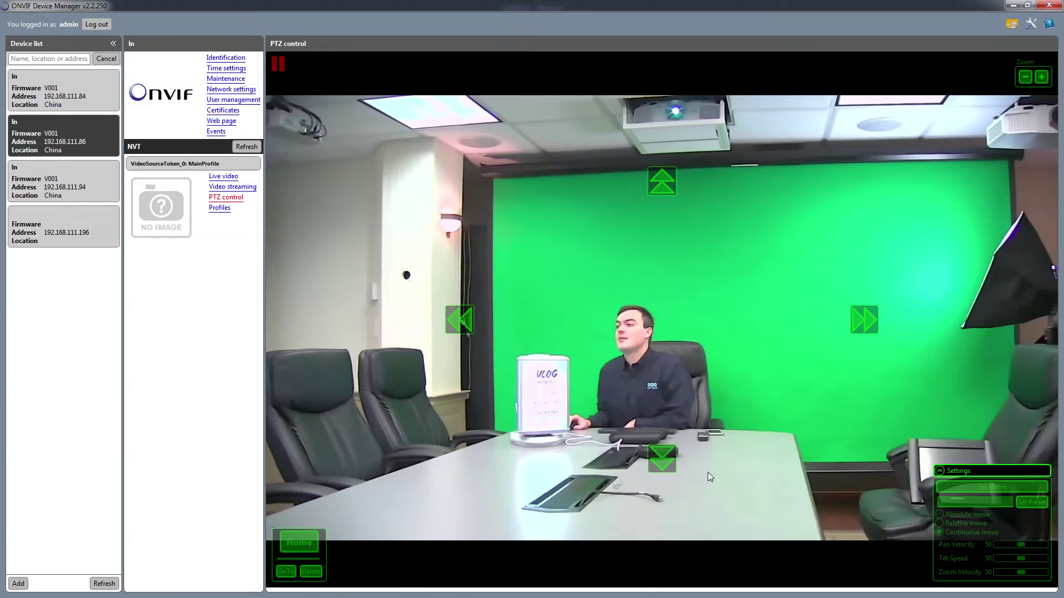
pyautogui.click(666, 473)
pyautogui.click(460, 320)
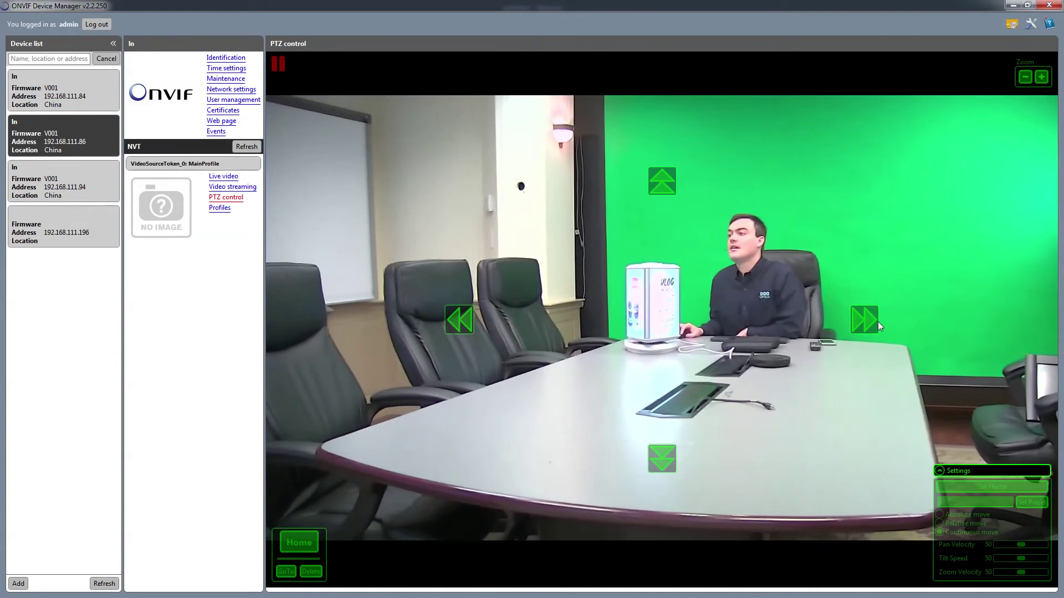
pyautogui.click(877, 323)
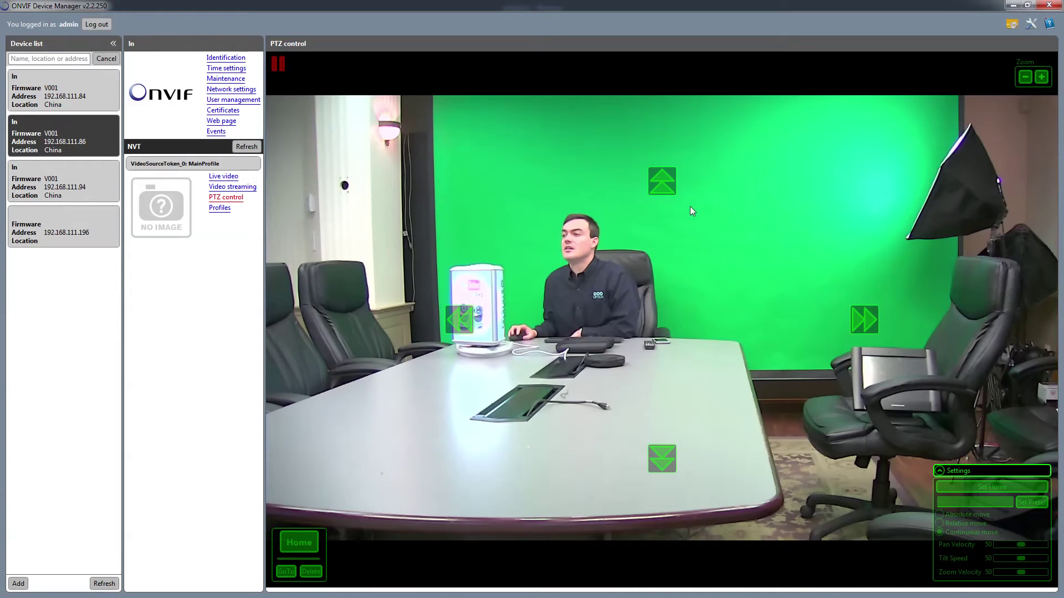
pyautogui.click(651, 186)
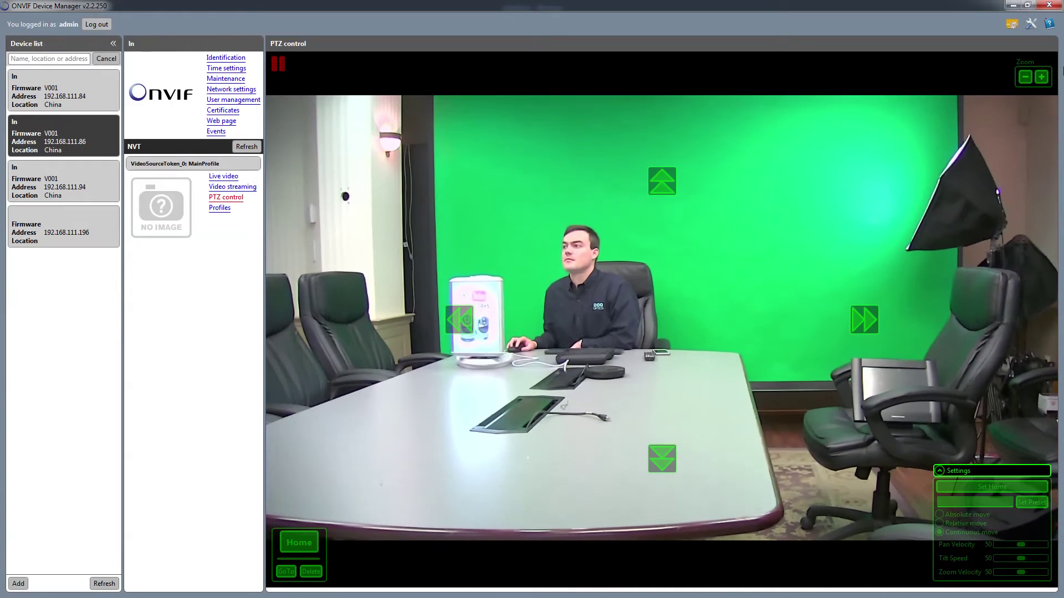
# Step: Close ONVIF Device Manager, add PTZOpticsCamera as a layer 2 shot, and open its device properties
pyautogui.click(1050, 6)
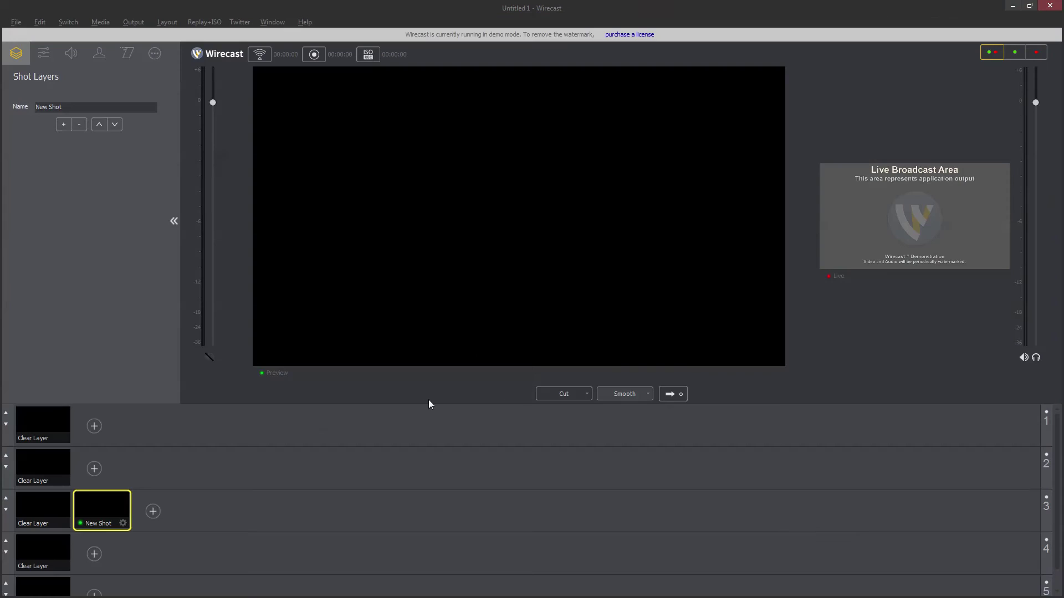
pyautogui.click(94, 468)
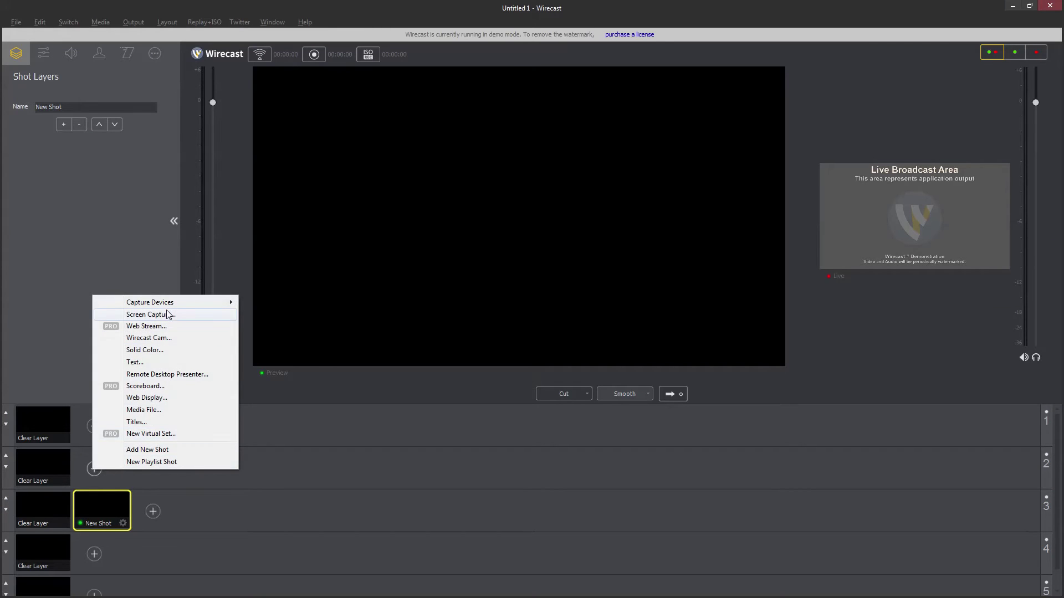
pyautogui.moveTo(169, 307)
pyautogui.click(302, 204)
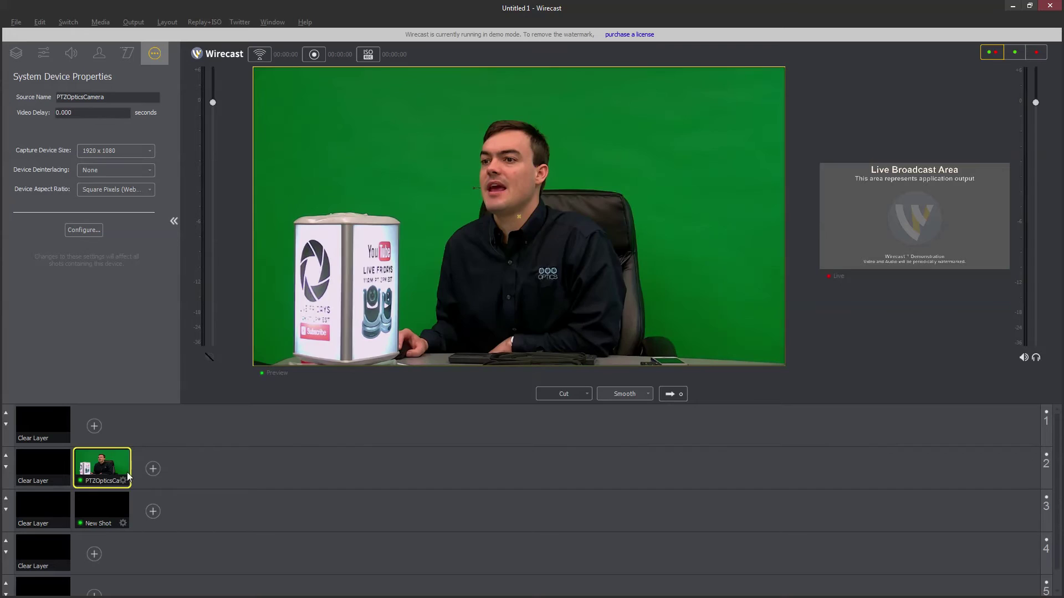
pyautogui.click(98, 226)
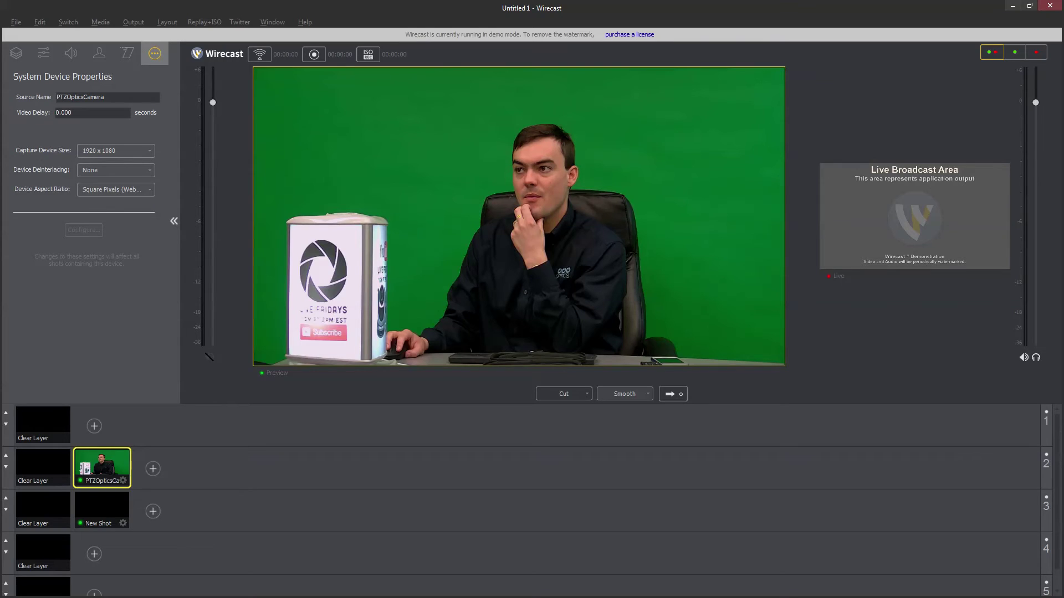
pyautogui.click(327, 2)
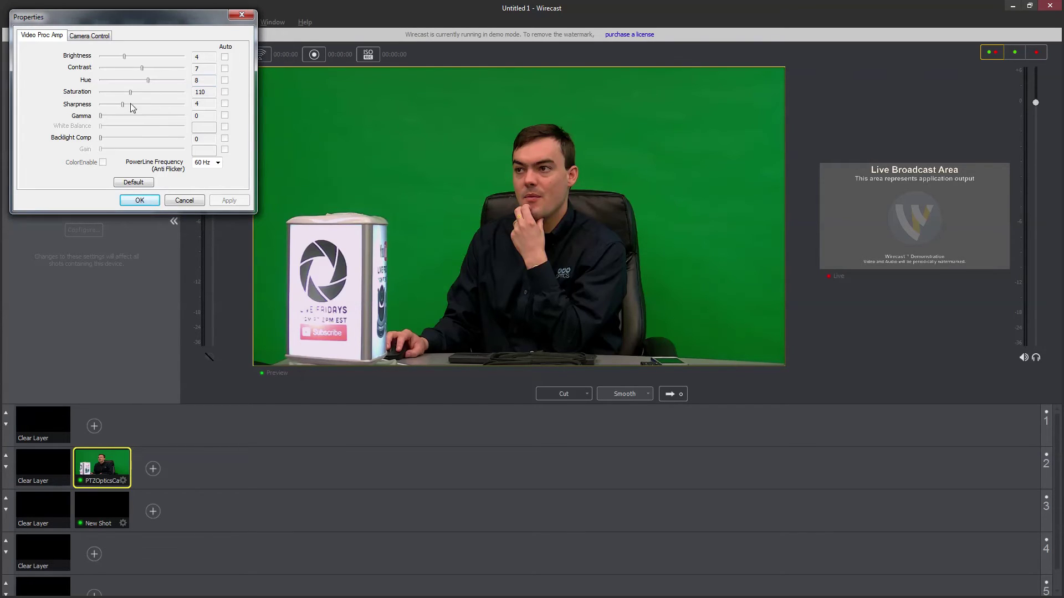
# Step: In the camera's Camera Control settings, pan to -16, then reopen and pan to -43
pyautogui.click(101, 37)
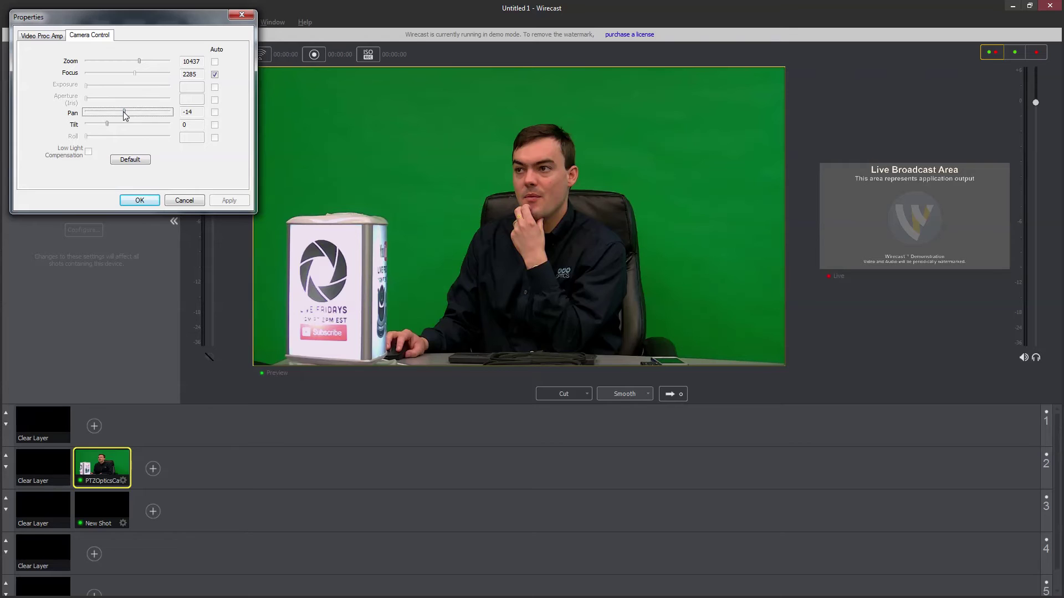
pyautogui.moveTo(124, 110); pyautogui.dragTo(125, 111)
pyautogui.click(150, 201)
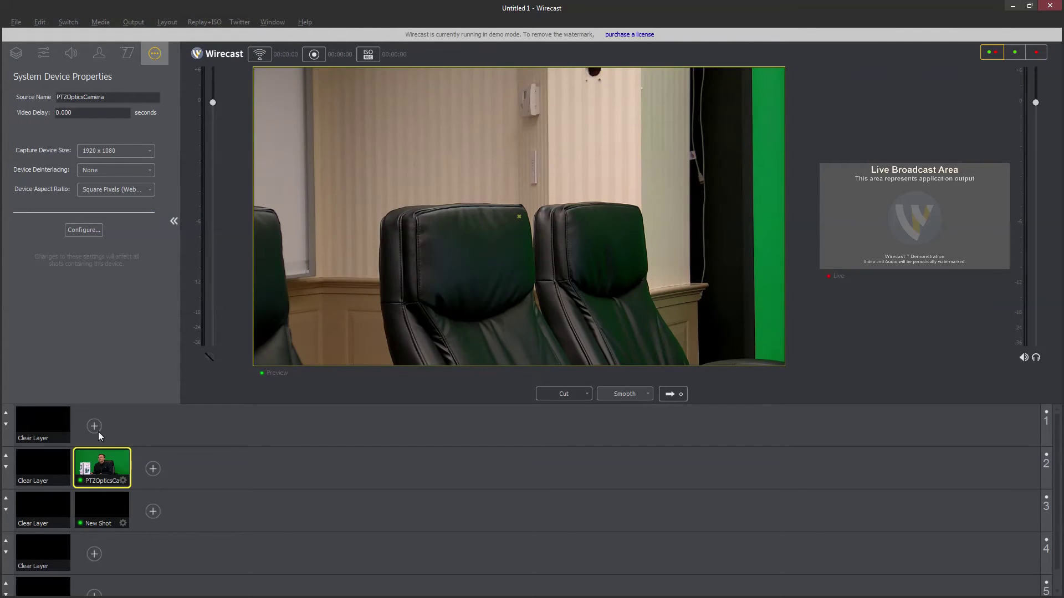
pyautogui.click(84, 231)
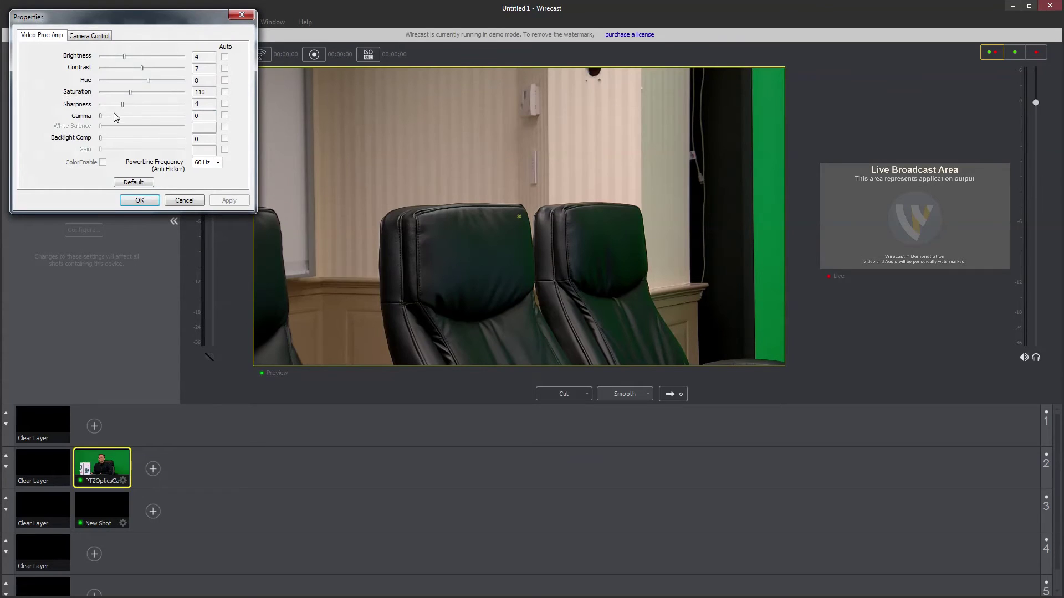
pyautogui.click(89, 35)
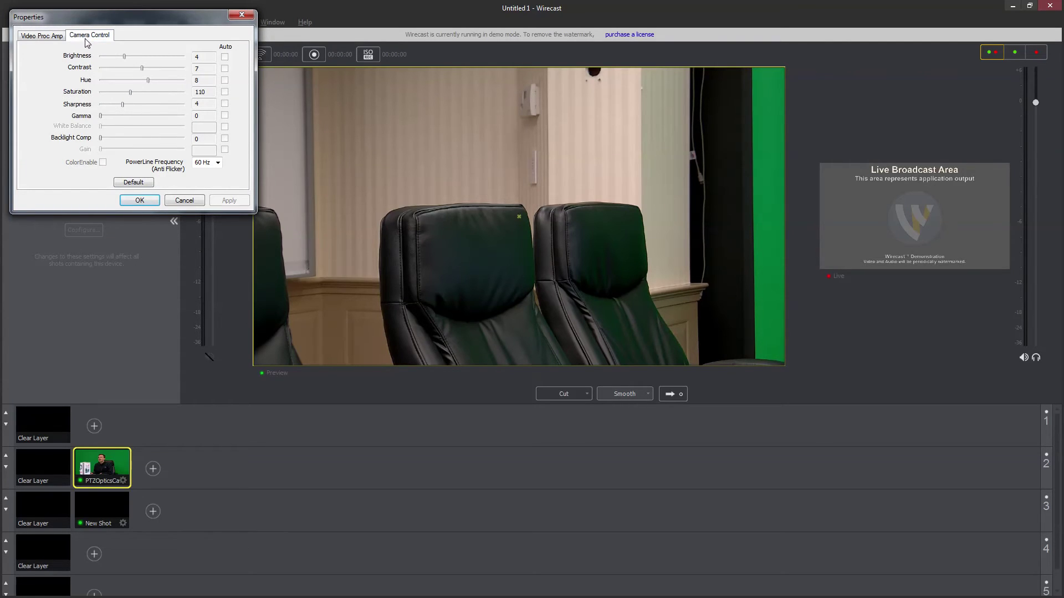
pyautogui.moveTo(124, 115); pyautogui.dragTo(117, 114)
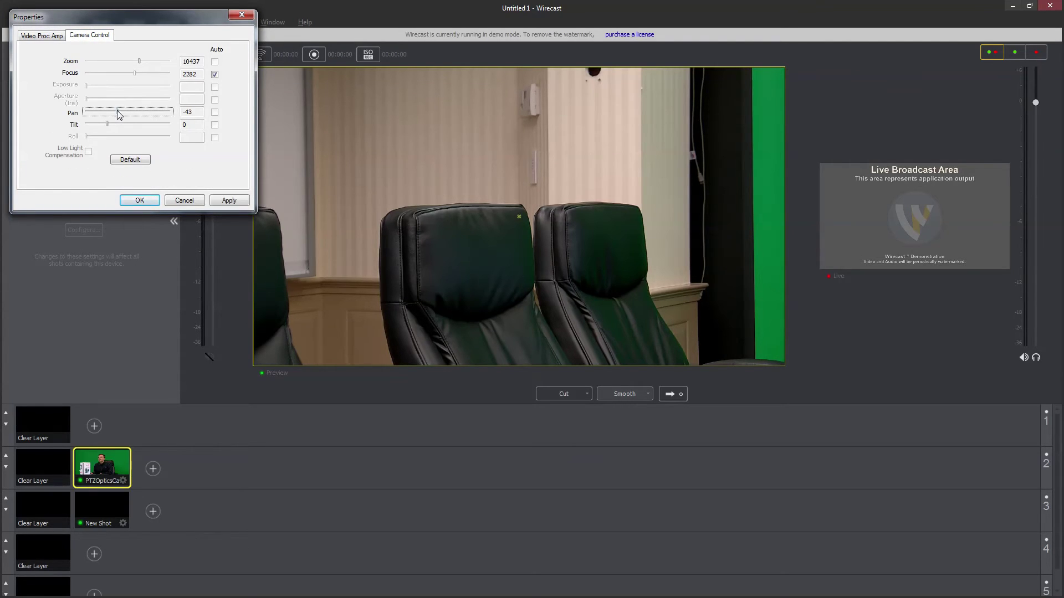
pyautogui.click(140, 201)
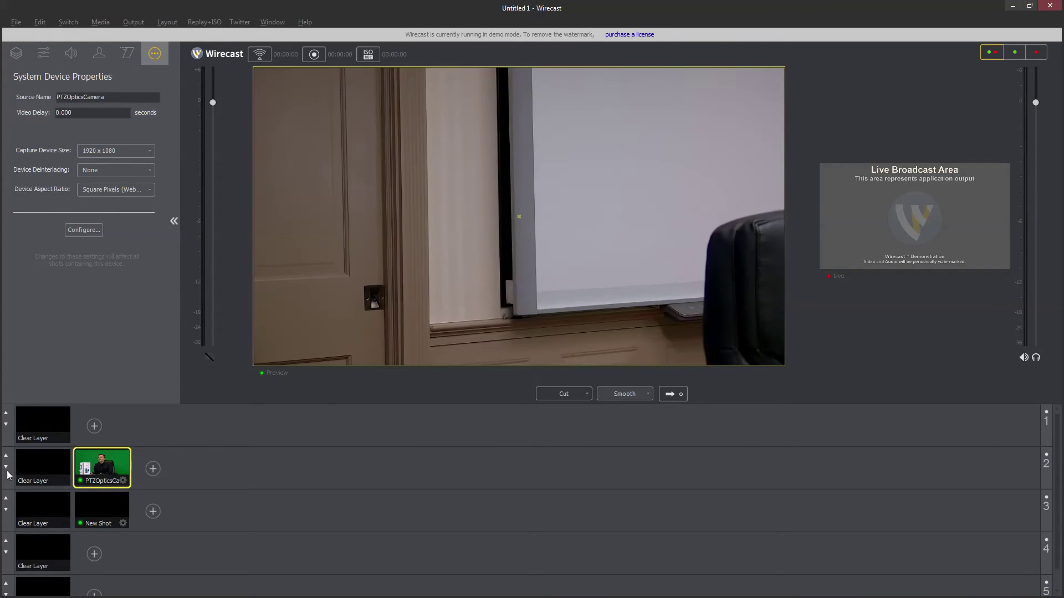
# Step: Reopen the camera properties and pan back to -9, then to 9
pyautogui.click(85, 233)
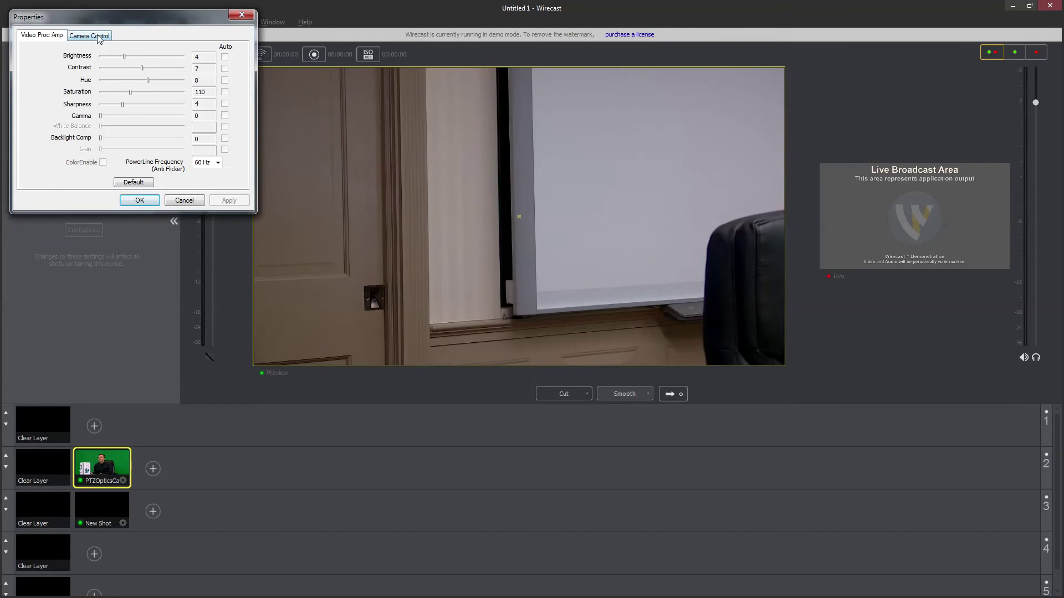
pyautogui.click(89, 35)
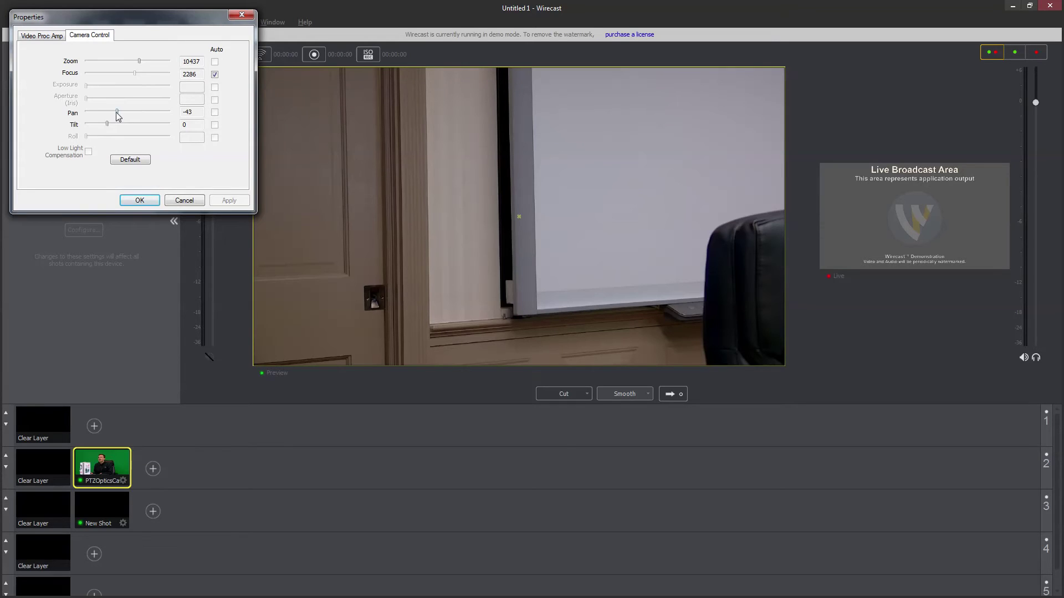
pyautogui.moveTo(115, 112); pyautogui.dragTo(126, 112)
pyautogui.click(146, 203)
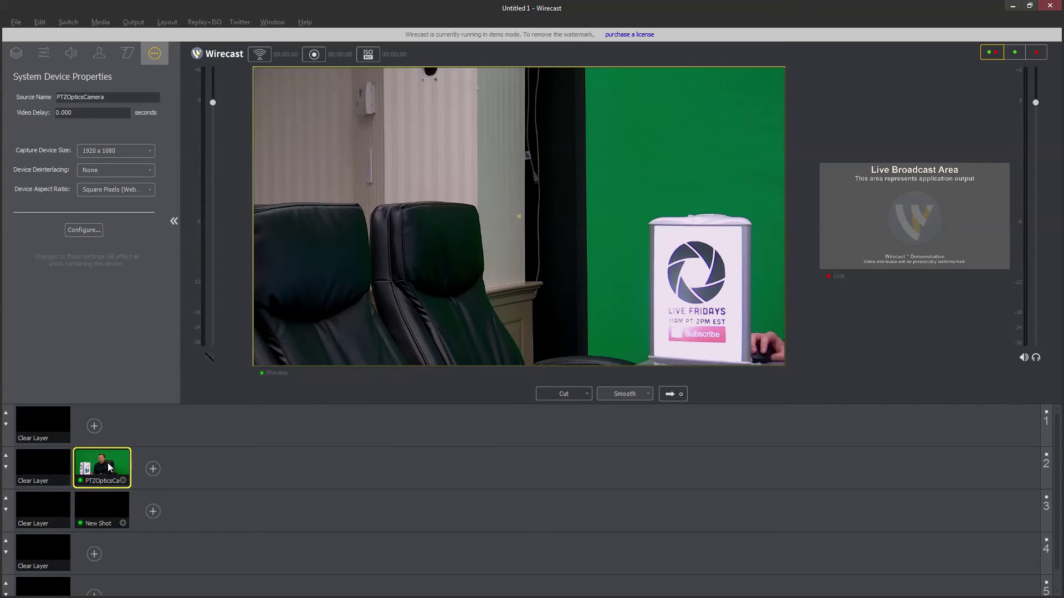
pyautogui.click(95, 233)
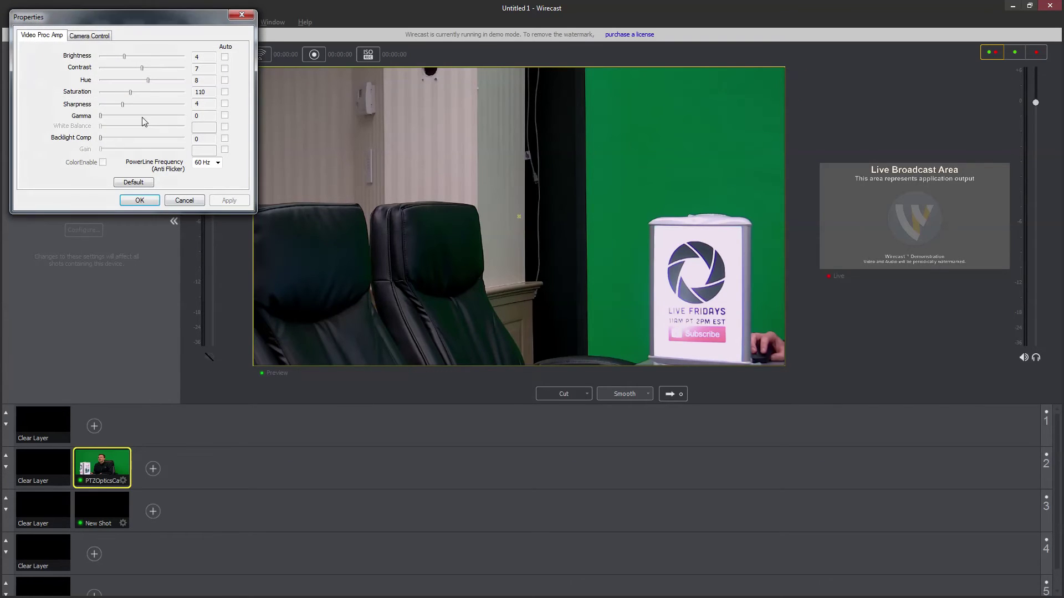
pyautogui.click(91, 35)
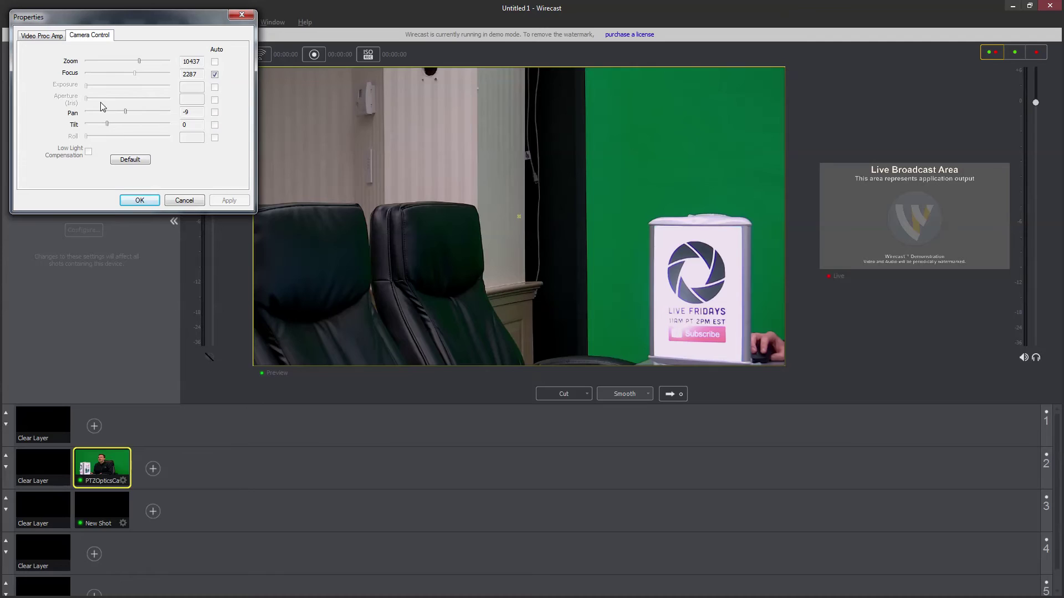
pyautogui.moveTo(126, 112); pyautogui.dragTo(129, 113)
pyautogui.click(224, 201)
pyautogui.click(133, 201)
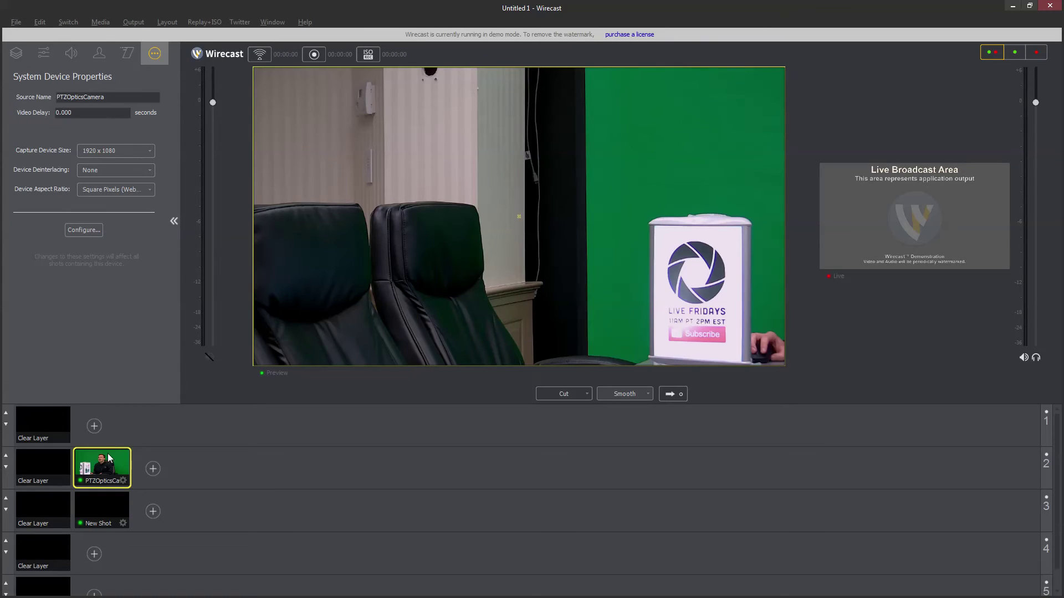
# Step: Clear layer 2, reselect the PTZOpticsCamera shot, and delete it from its options menu
pyautogui.click(41, 469)
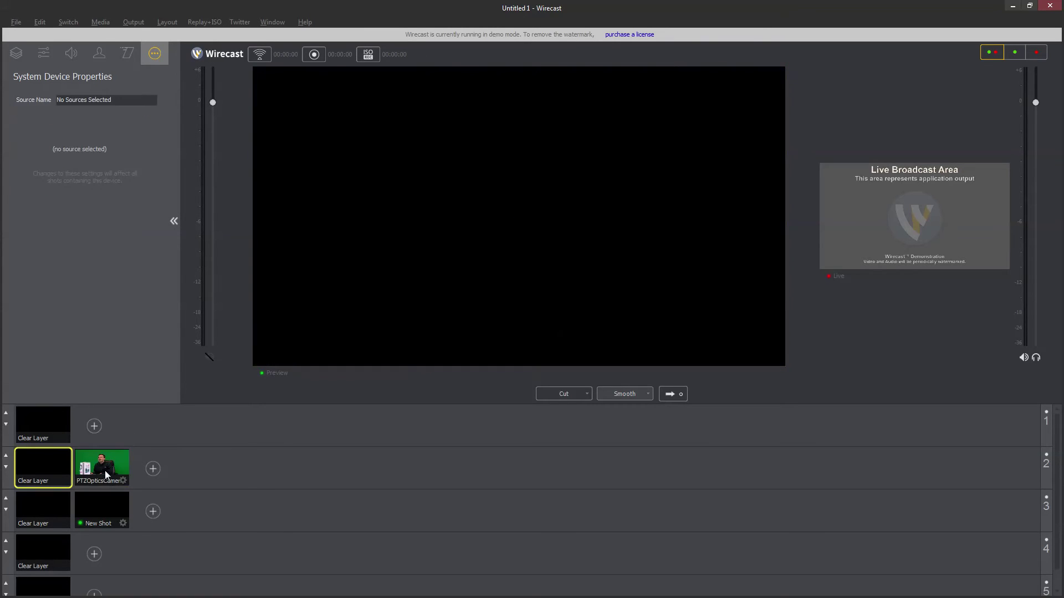
pyautogui.click(111, 470)
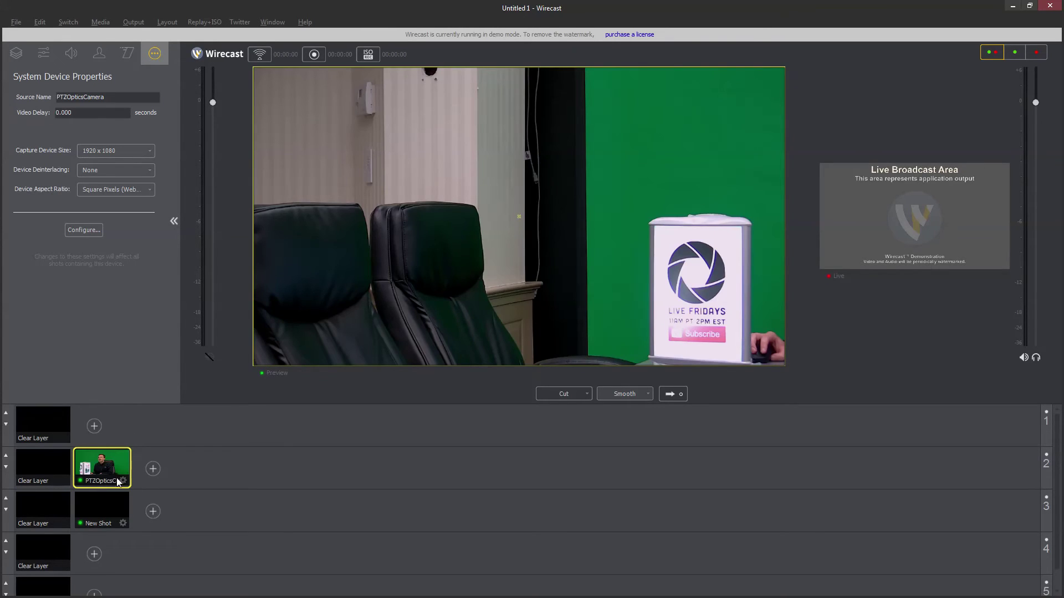
pyautogui.click(123, 479)
pyautogui.click(157, 471)
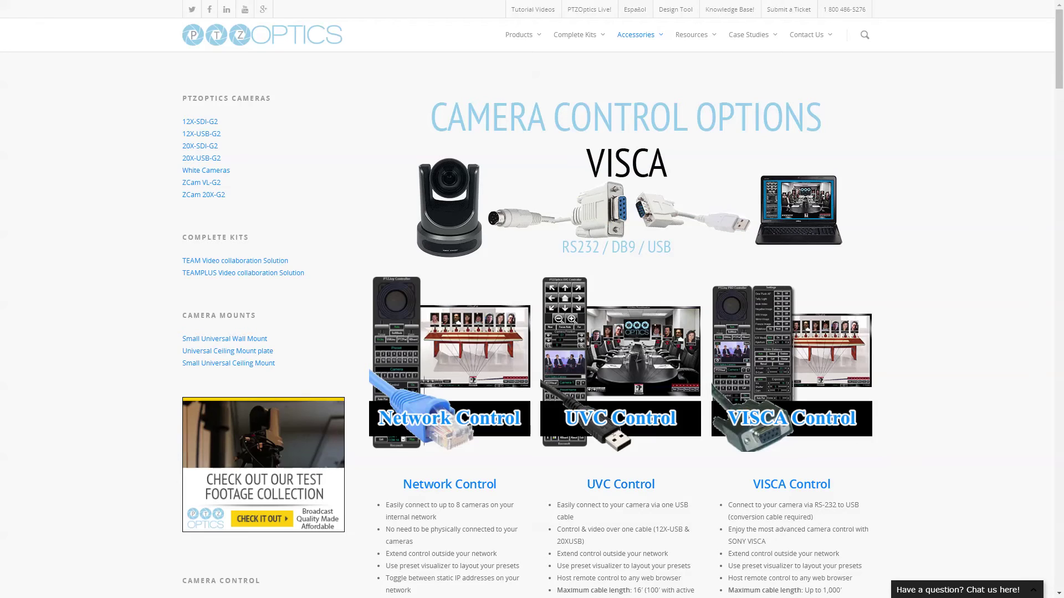
# Step: Open the UVC Control Software page and scroll through its $250 price and features like 500 presets
pyautogui.click(621, 366)
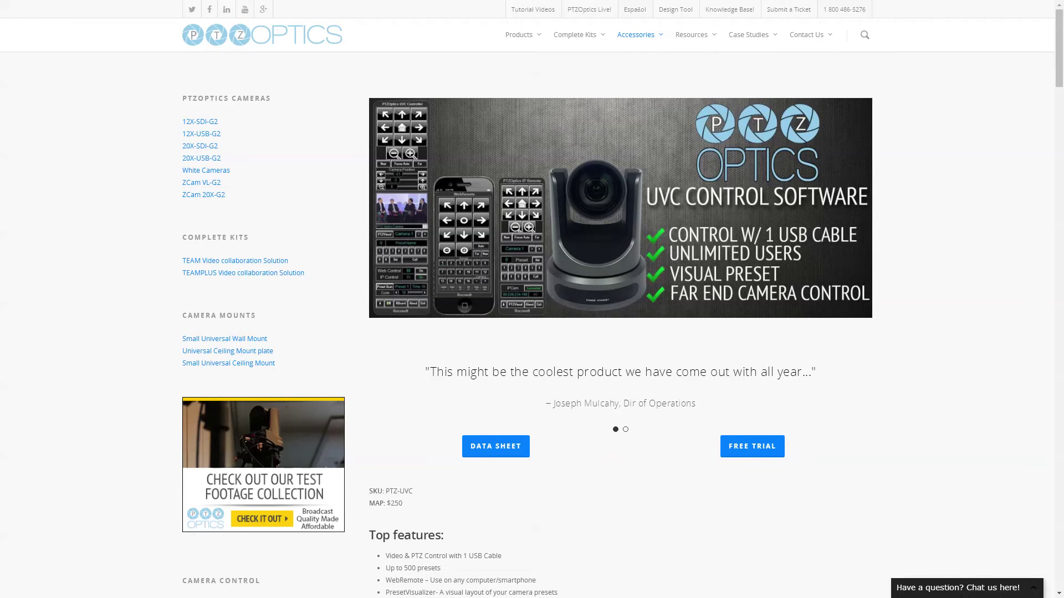
pyautogui.scroll(-14, 621, 333)
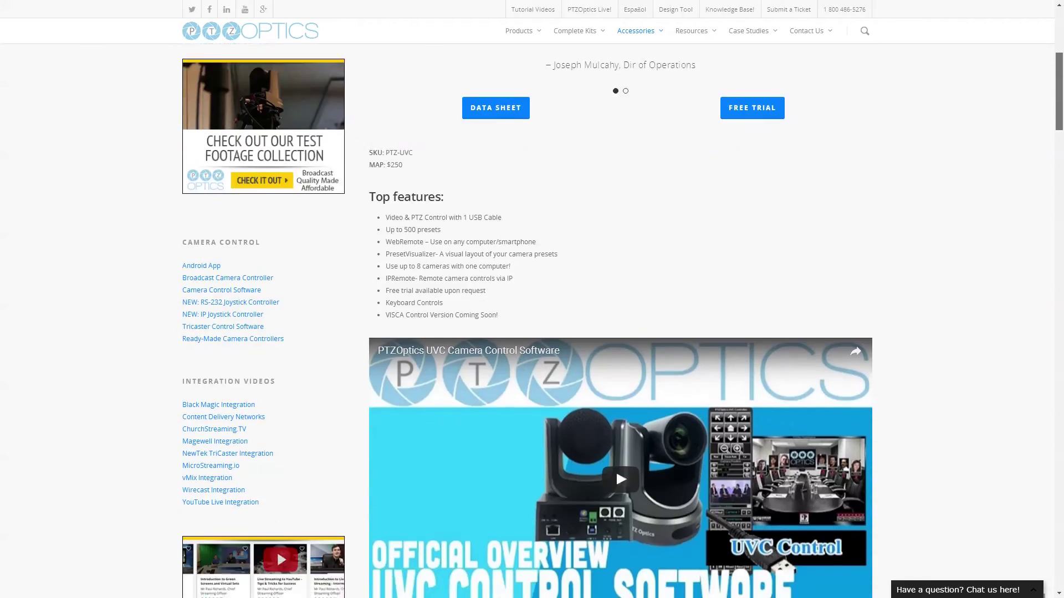
pyautogui.scroll(-12, 620, 332)
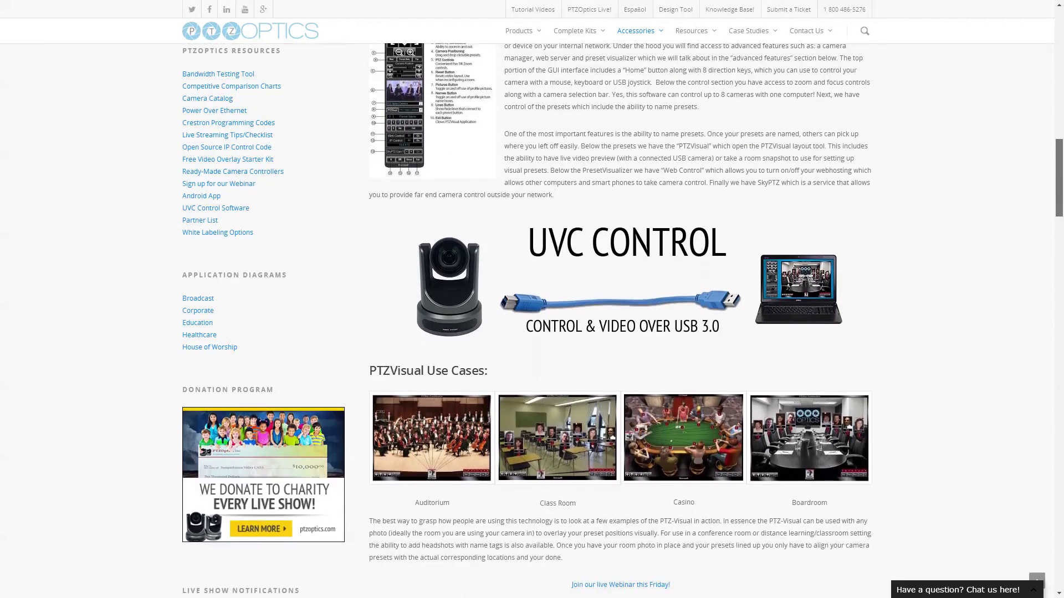
pyautogui.scroll(-5, 621, 333)
pyautogui.scroll(3, 620, 333)
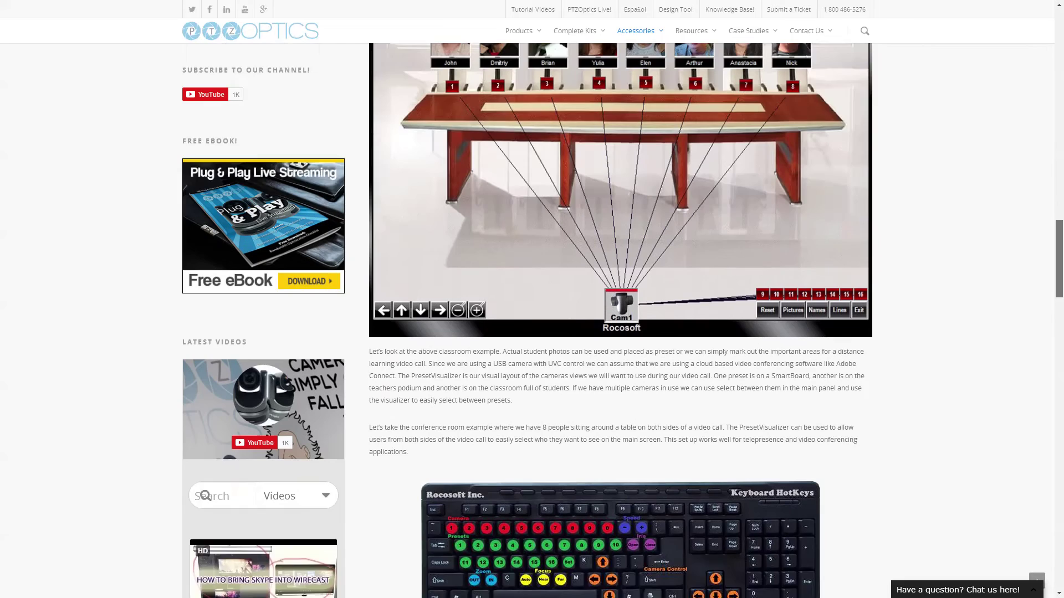
pyautogui.scroll(-3, 621, 332)
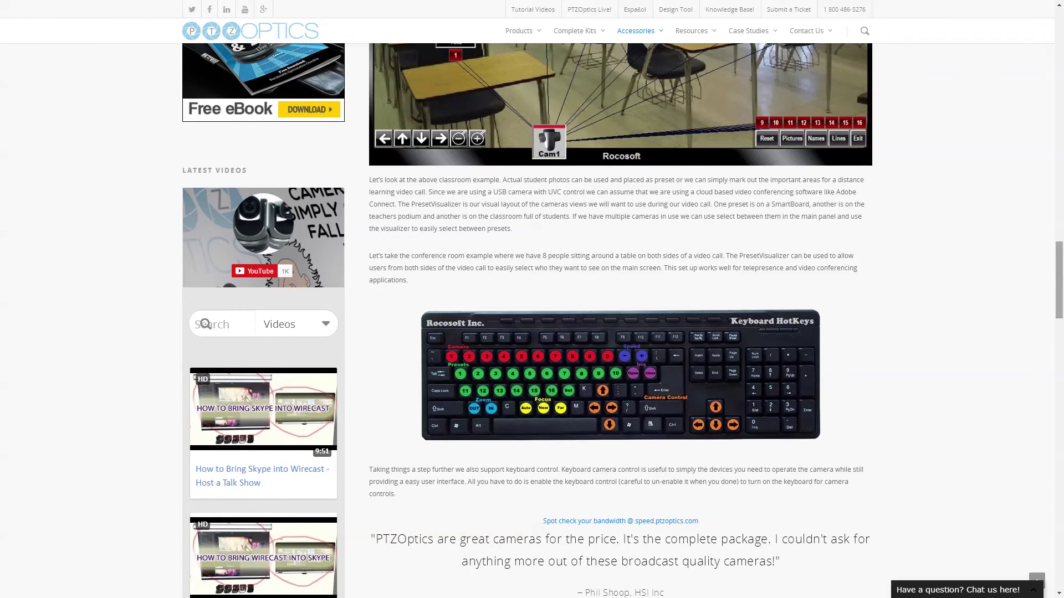
pyautogui.scroll(15, 620, 321)
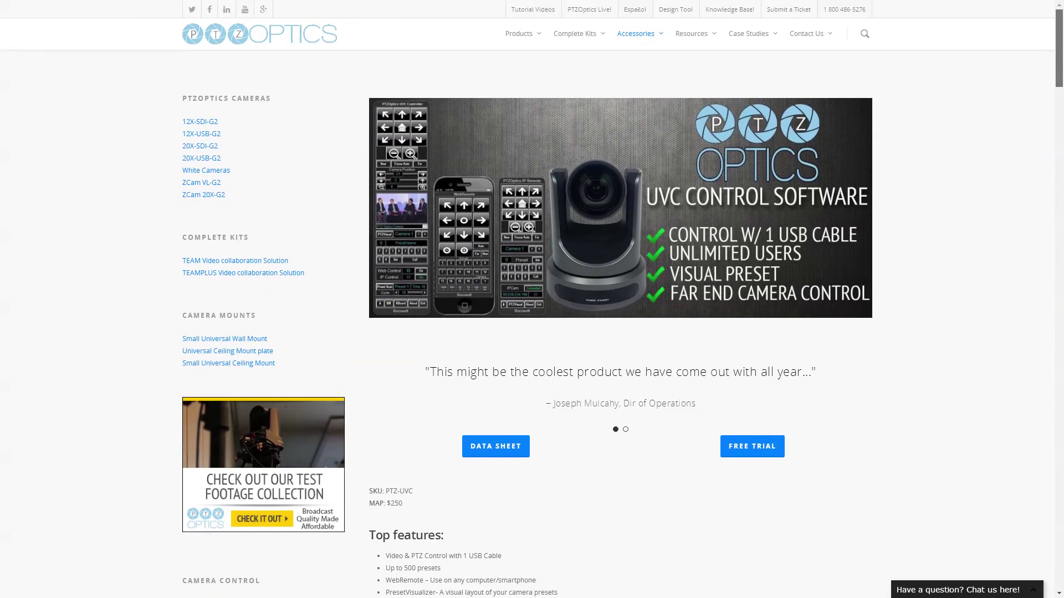
# Step: Go through Resources > Camera Control Software to the Ready-Made IP Controllers download page
pyautogui.moveTo(636, 33)
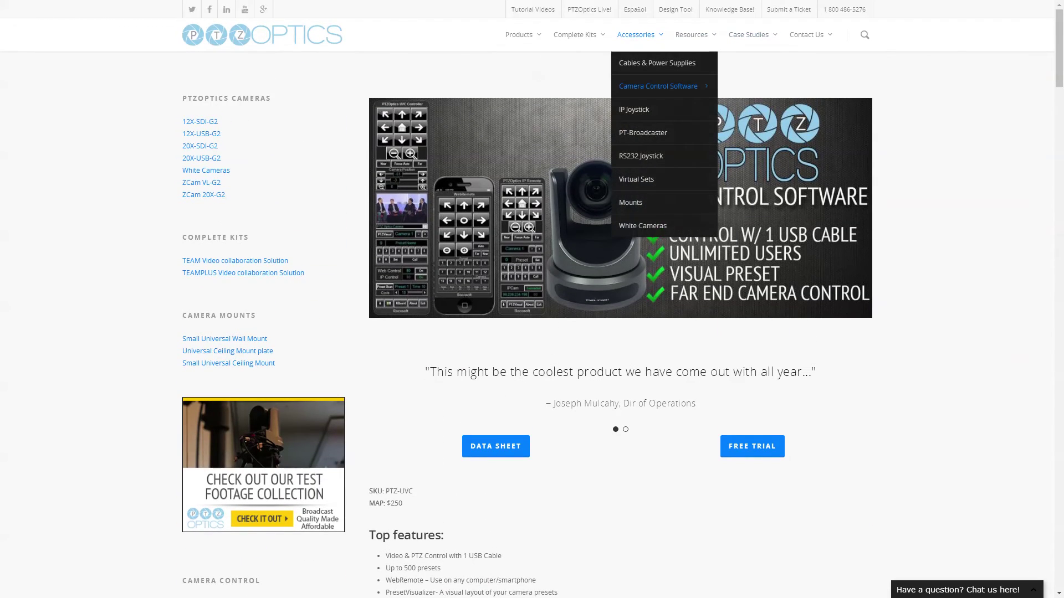
pyautogui.moveTo(692, 34)
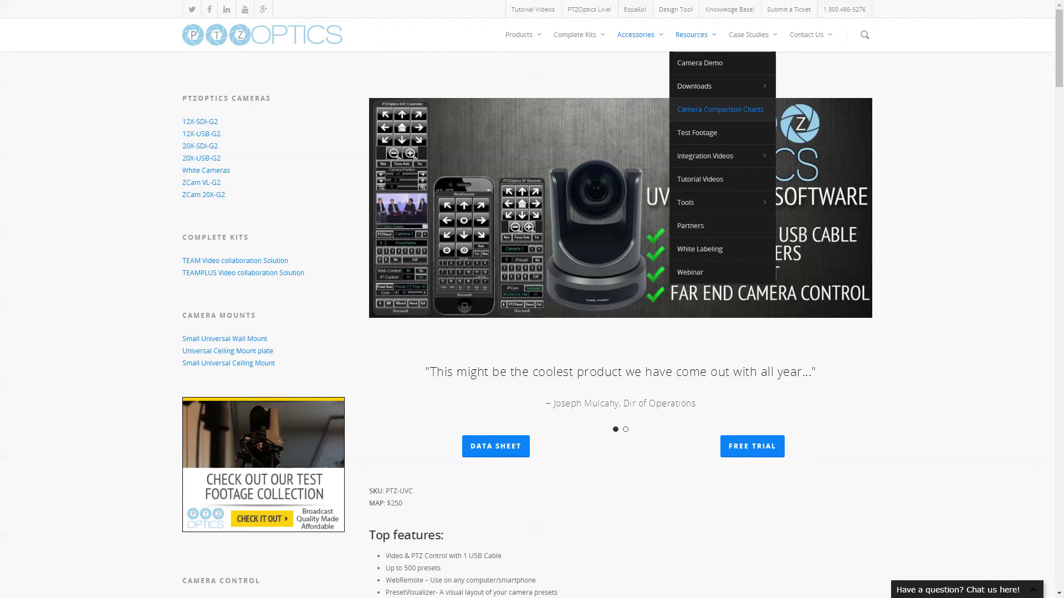
pyautogui.click(720, 109)
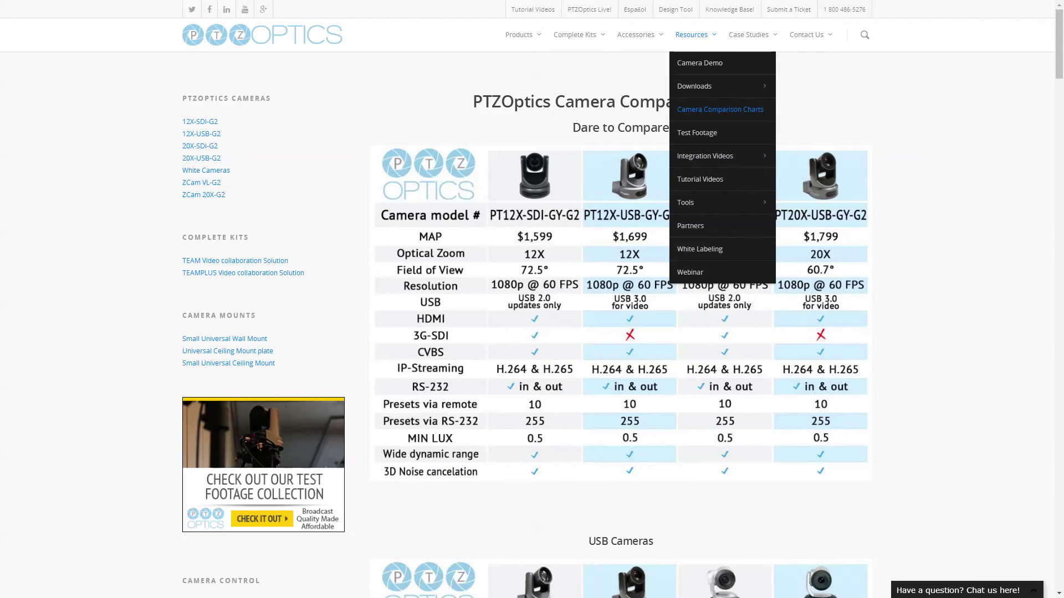
pyautogui.moveTo(748, 34)
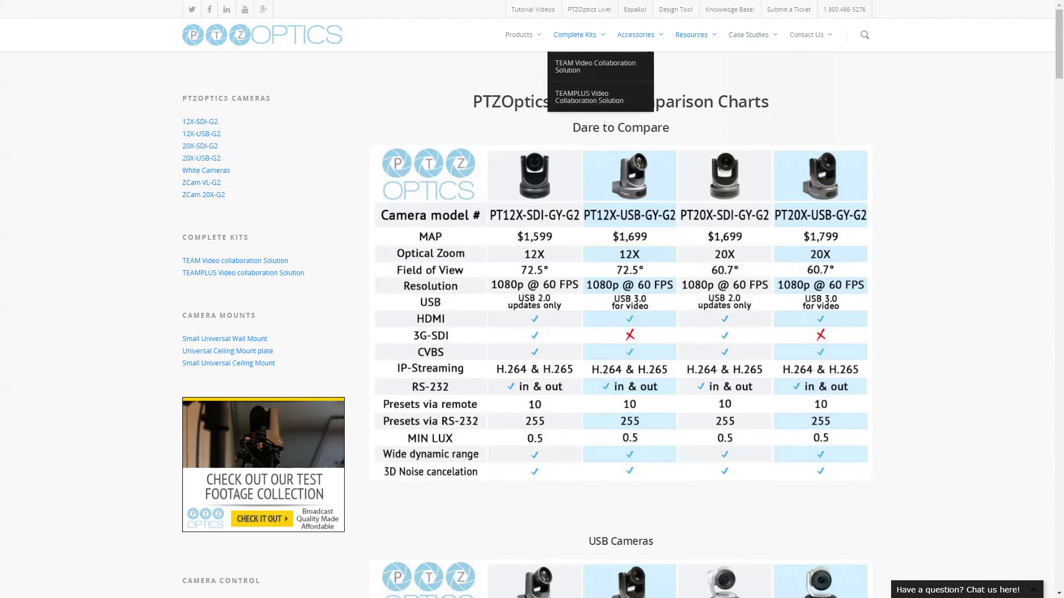
pyautogui.moveTo(659, 86)
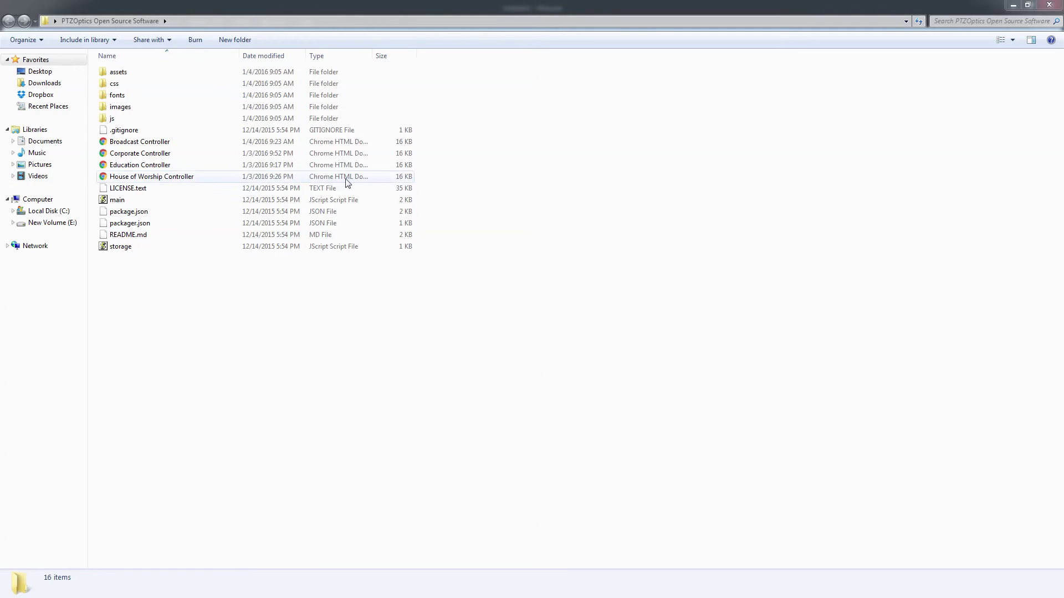
# Step: Open Broadcast Controller.html in Chrome, resized to a narrow window at the screen's right
pyautogui.click(155, 146)
pyautogui.doubleClick(155, 145)
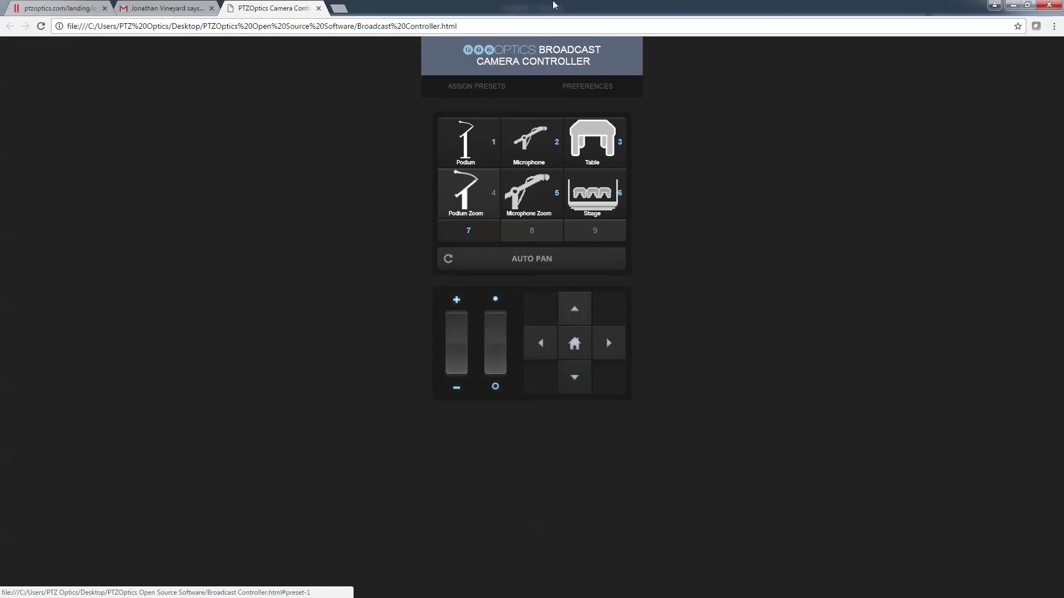
pyautogui.click(1028, 4)
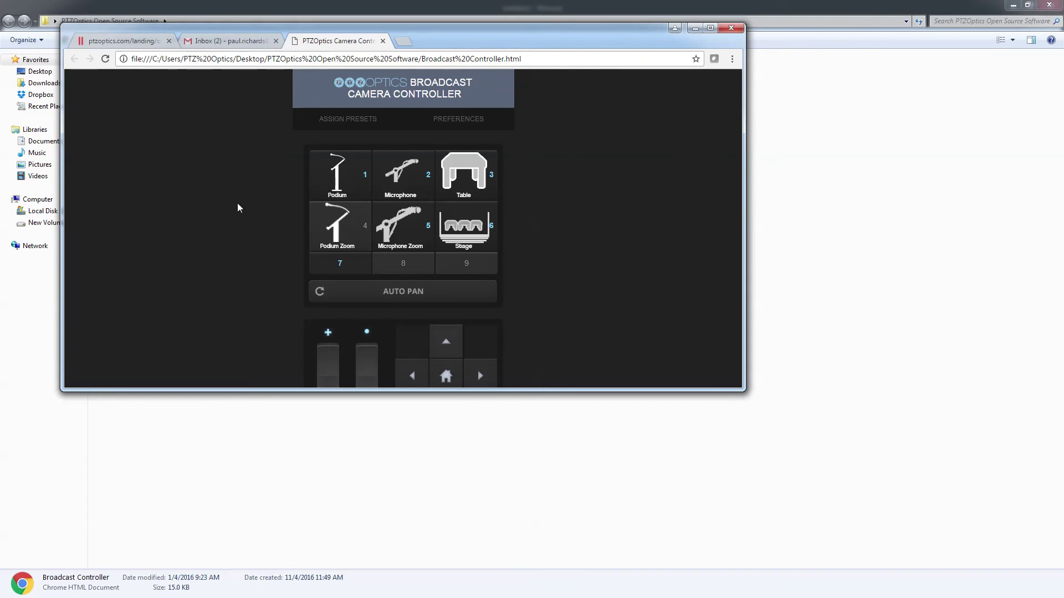
pyautogui.moveTo(61, 233); pyautogui.dragTo(536, 281)
pyautogui.moveTo(581, 390); pyautogui.dragTo(581, 458)
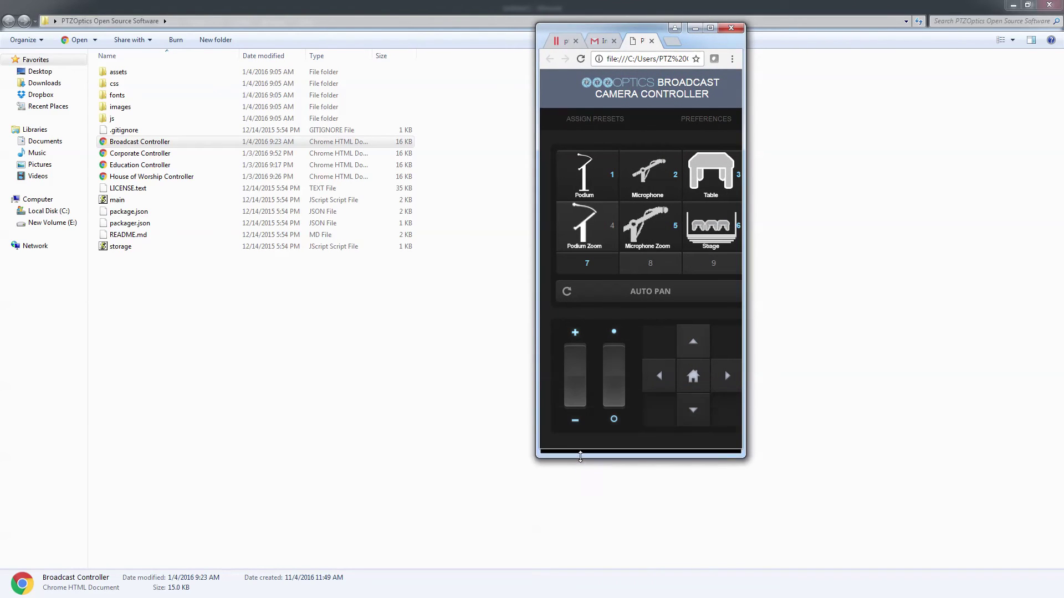
pyautogui.moveTo(611, 24); pyautogui.dragTo(783, 65)
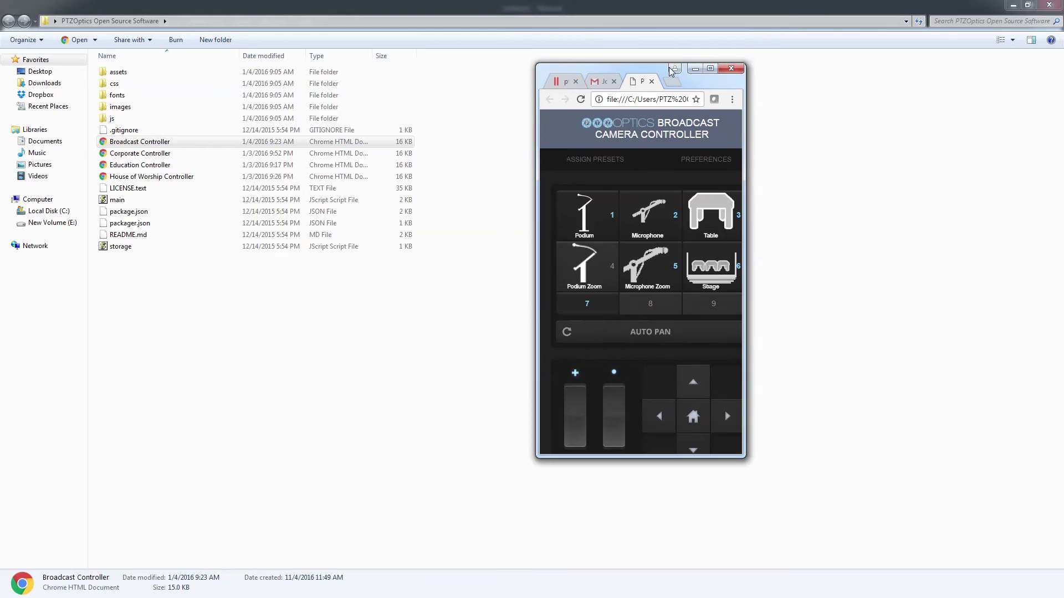
pyautogui.moveTo(646, 67); pyautogui.dragTo(921, 97)
# Step: Float the Broadcast Camera Controller over Wirecast and recall its Podium Zoom preset
pyautogui.click(1010, 5)
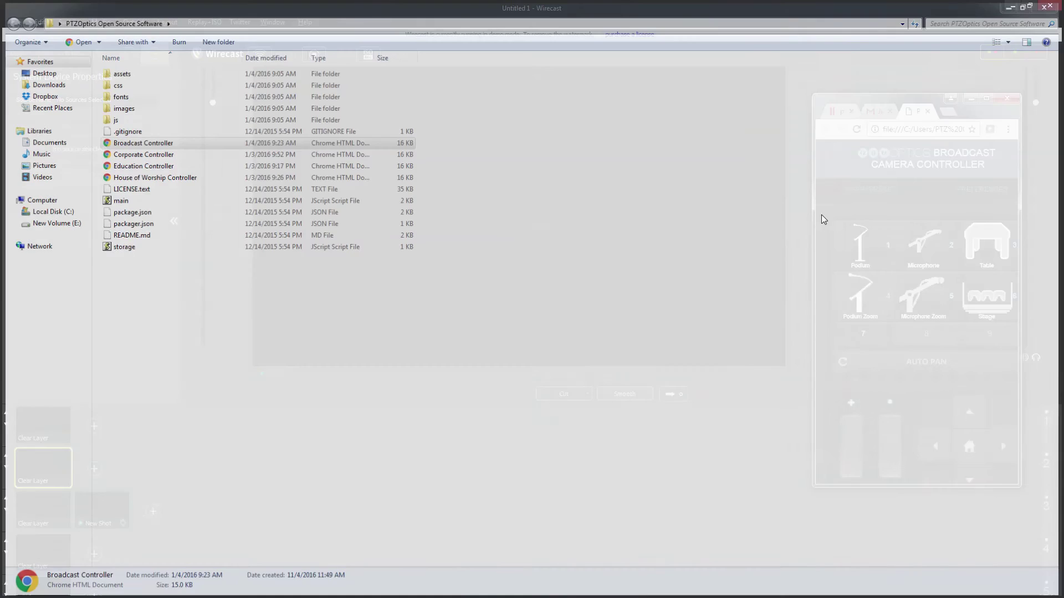
pyautogui.click(52, 518)
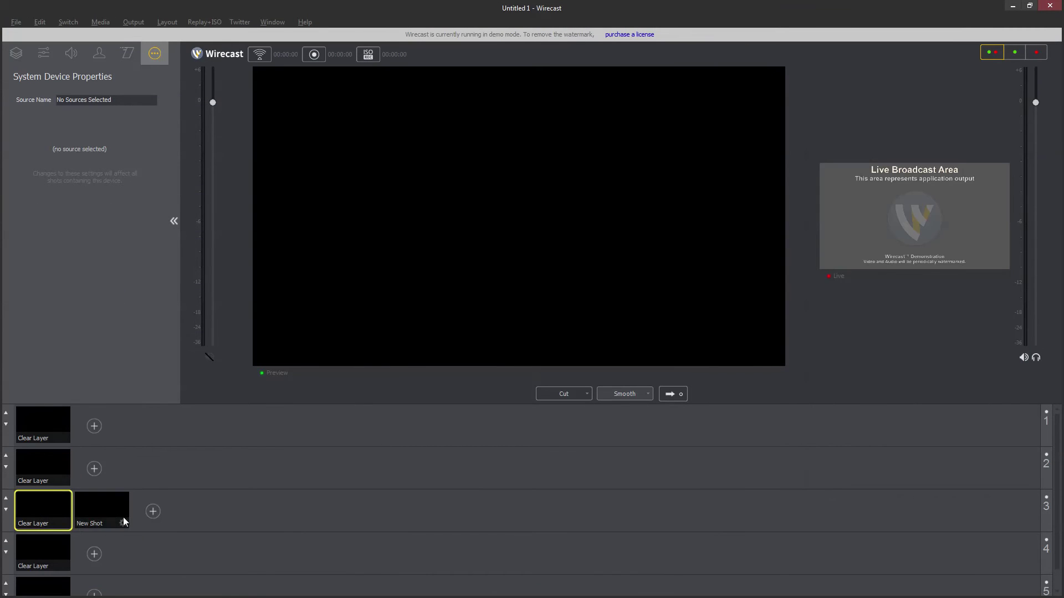
pyautogui.click(102, 507)
pyautogui.click(38, 507)
pyautogui.hotkey('alt', 'Tab')
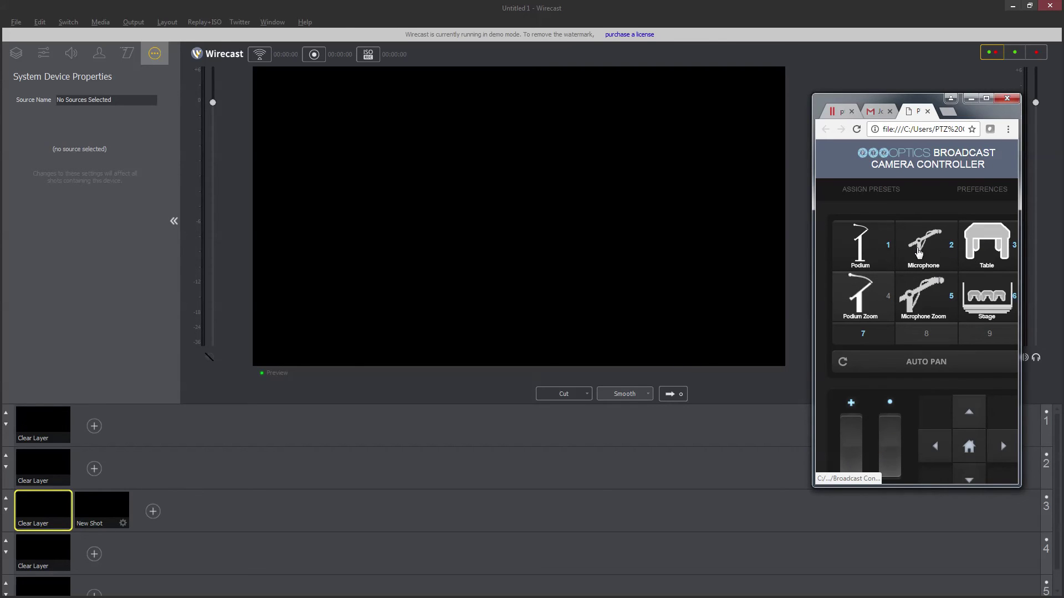
pyautogui.click(872, 308)
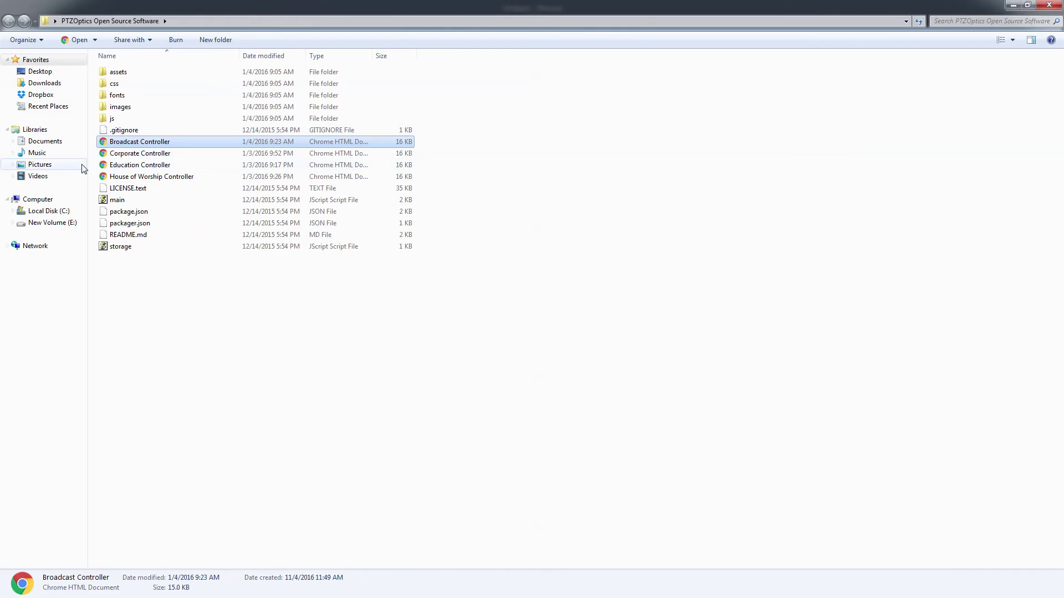
# Step: Browse the images folder, then open the Corporate, Education and House of Worship controllers
pyautogui.doubleClick(121, 106)
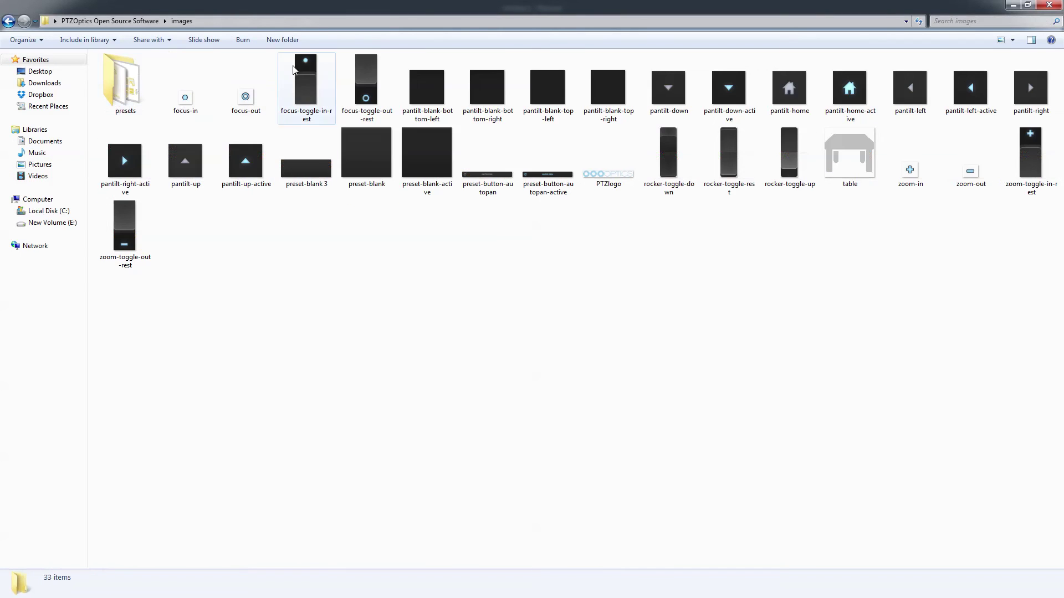
pyautogui.click(8, 23)
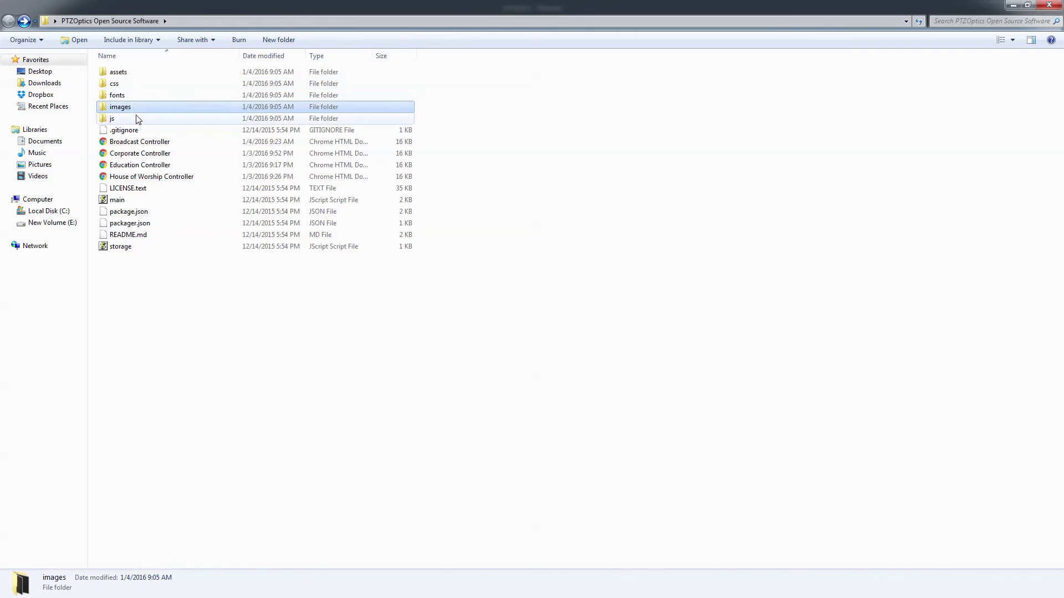
pyautogui.doubleClick(138, 153)
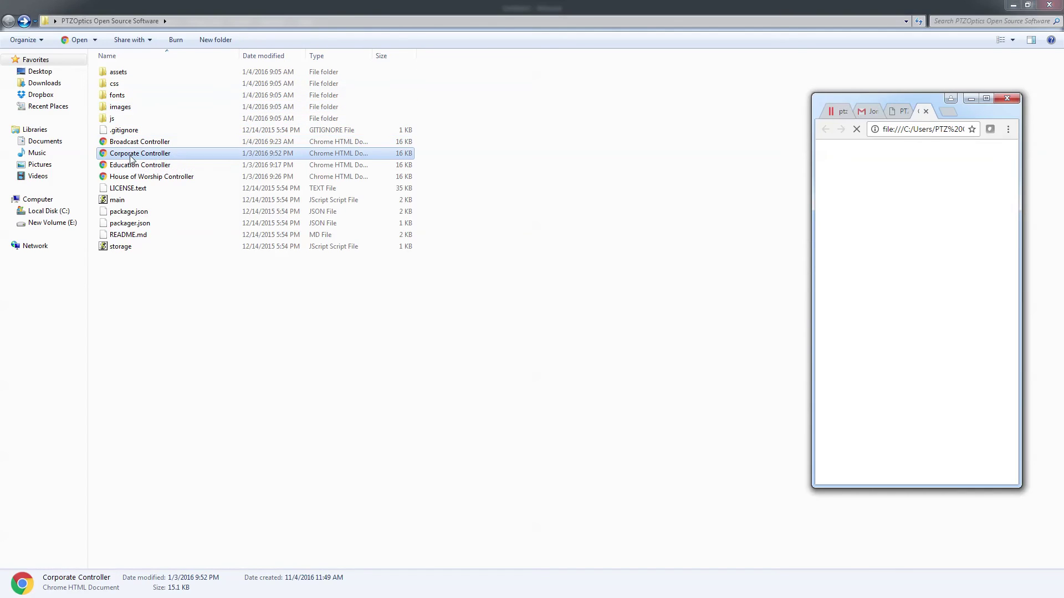
pyautogui.doubleClick(130, 165)
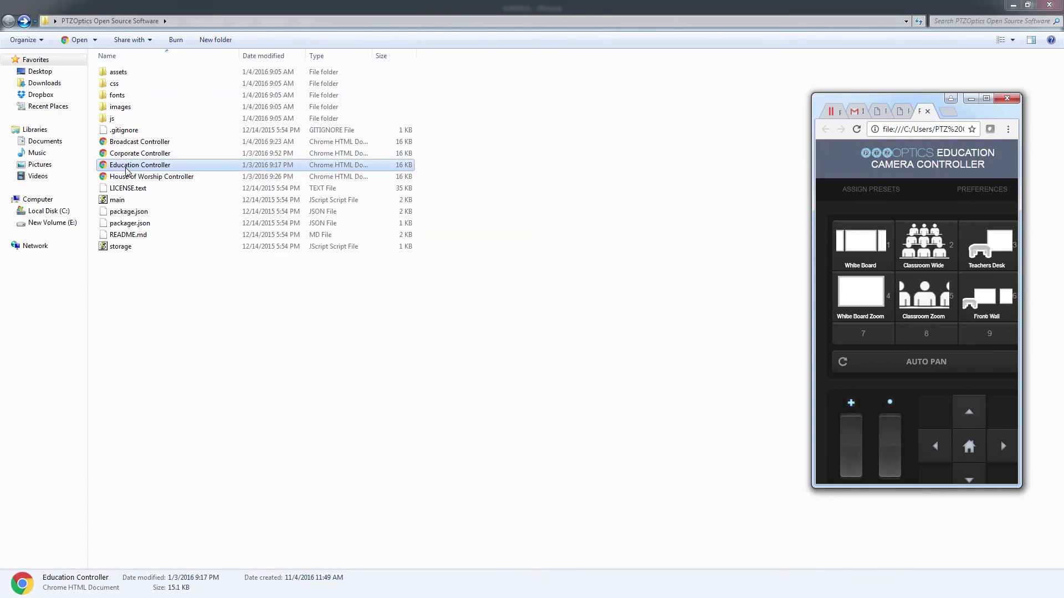
pyautogui.doubleClick(140, 178)
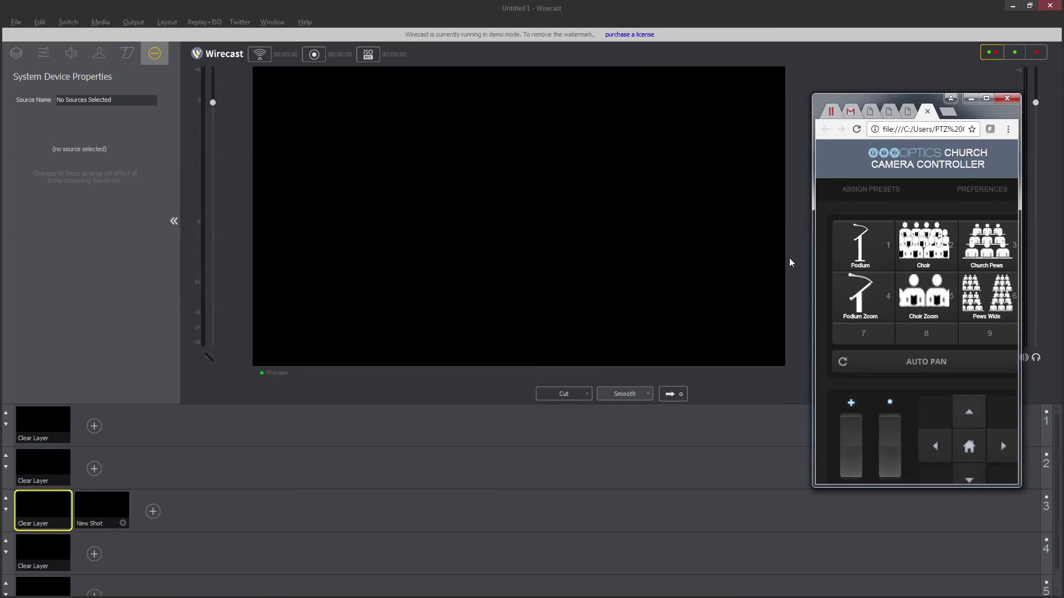
# Step: Bring Chrome back full screen and load the camera address 192.168.111.86
pyautogui.press('super+Down')
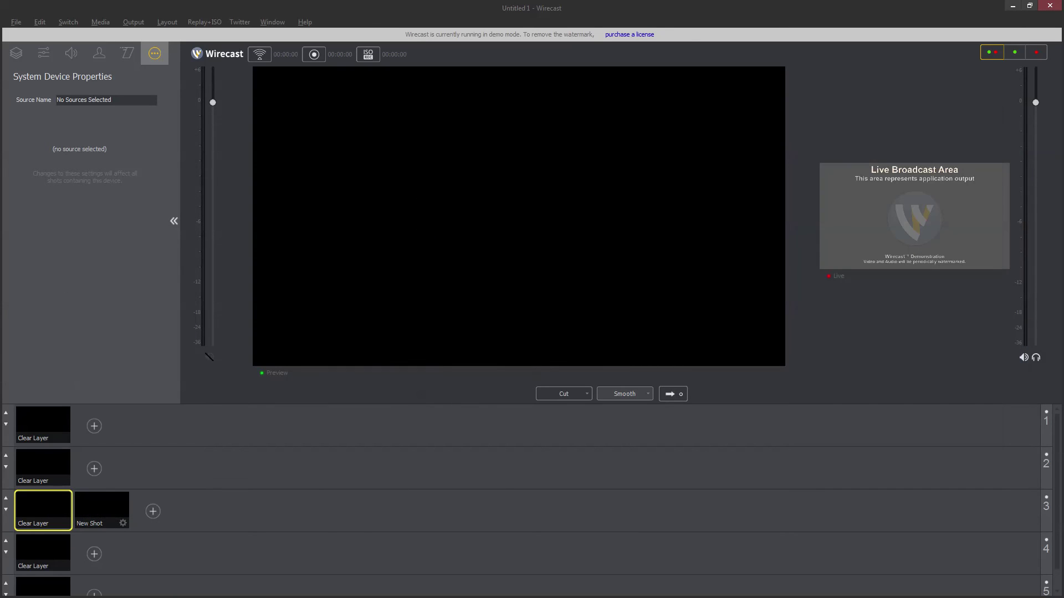
pyautogui.hotkey('alt', 'Tab')
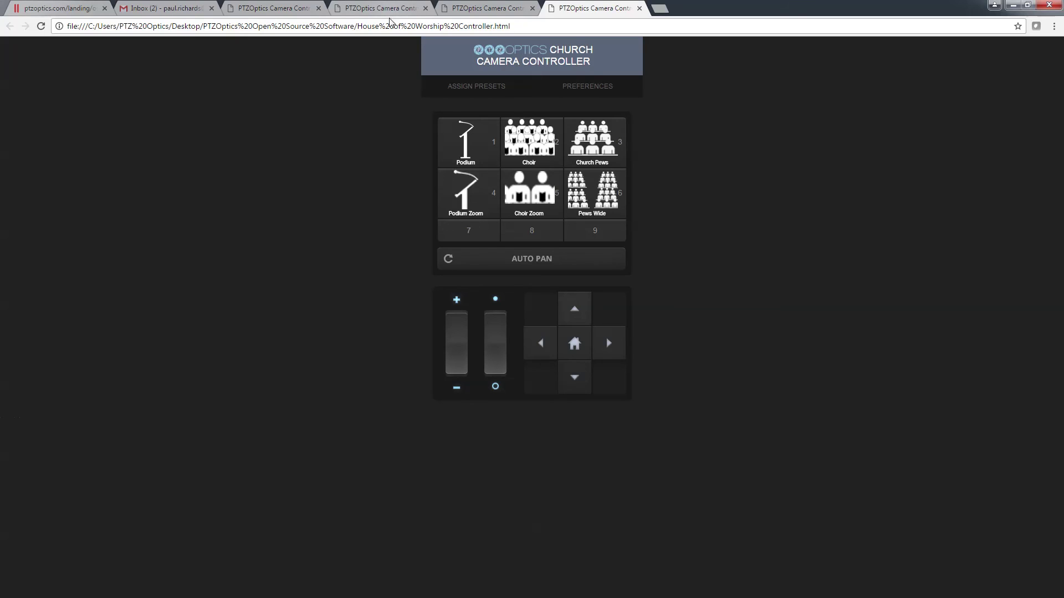
pyautogui.click(391, 27)
pyautogui.write('192.168.111.186')
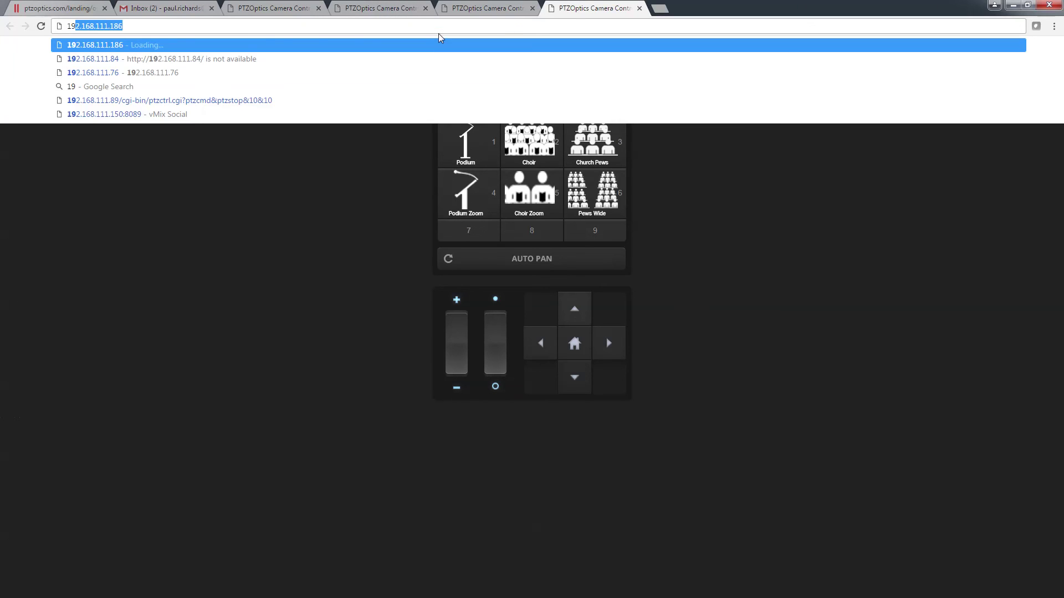
pyautogui.press('Right')
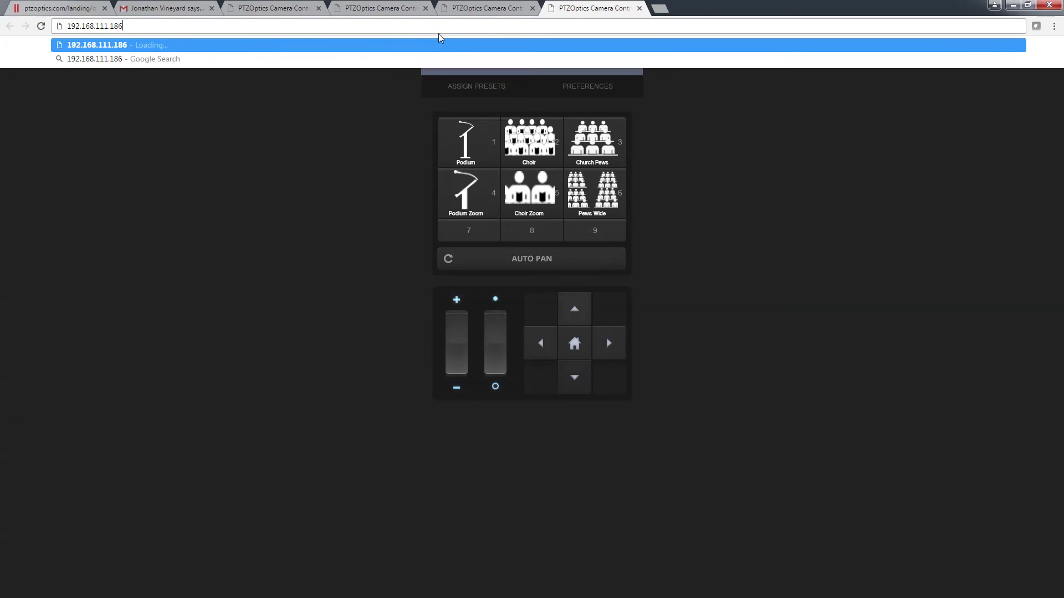
pyautogui.press('BackSpace')
pyautogui.press('BackSpace')
pyautogui.press('BackSpace')
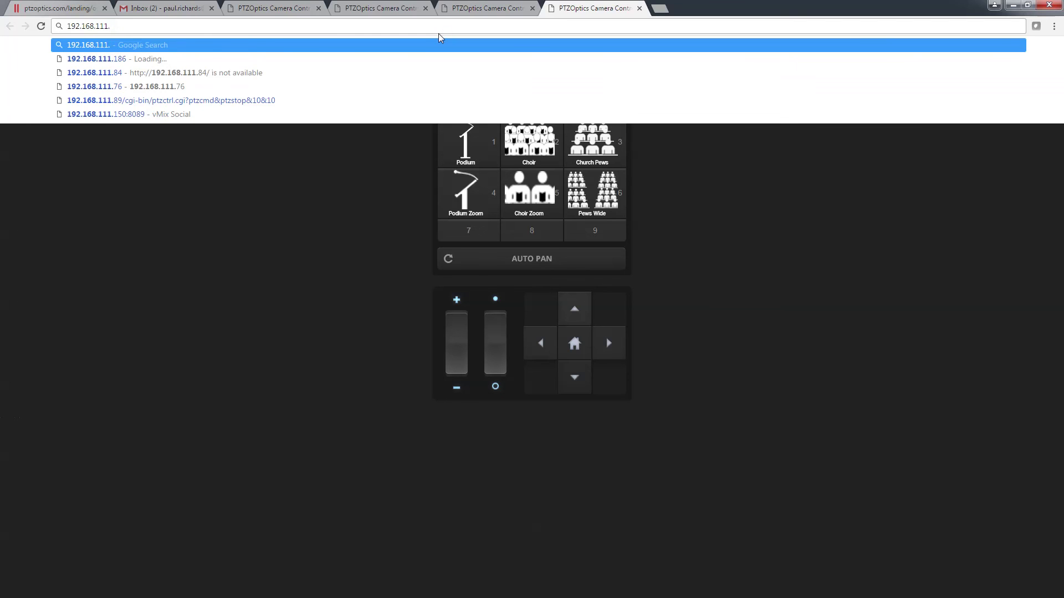
pyautogui.write('86')
pyautogui.press('Return')
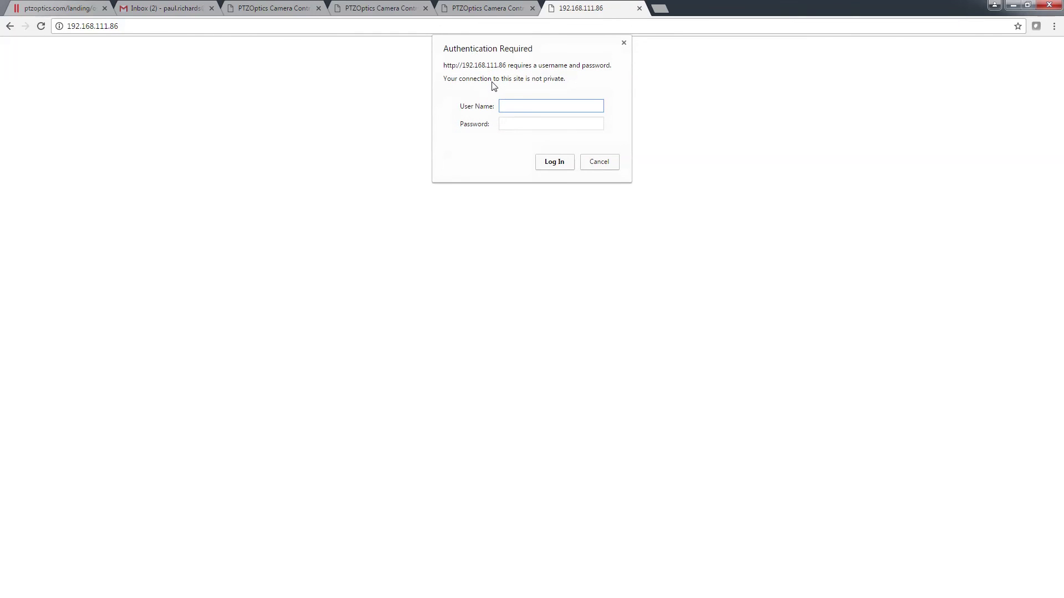
# Step: Log in with the camera's username and password and show its Video settings
pyautogui.write('admin')
pyautogui.press('Tab')
pyautogui.write('admin')
pyautogui.press('Return')
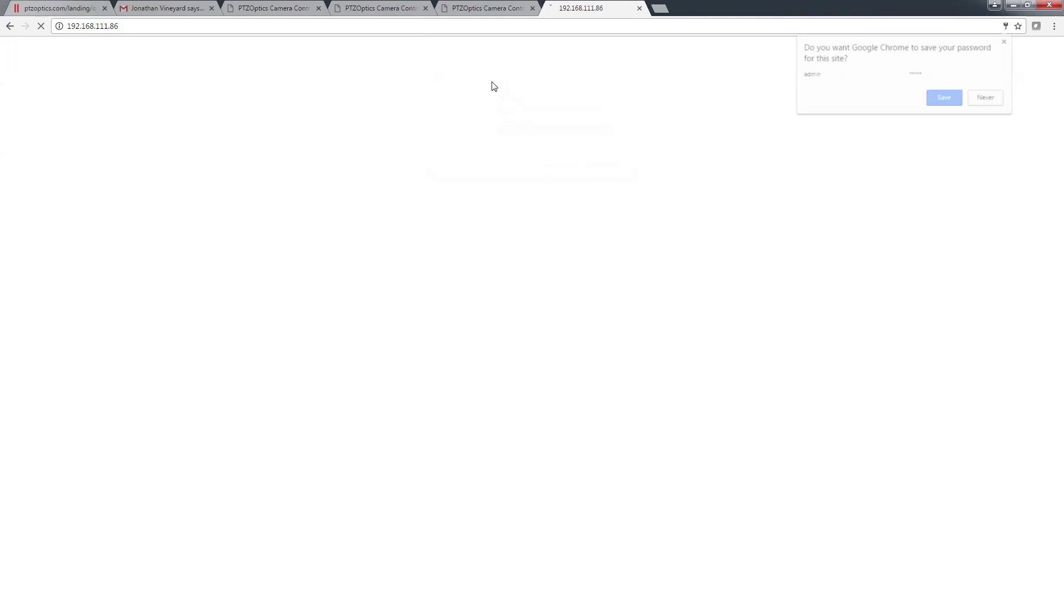
pyautogui.click(55, 70)
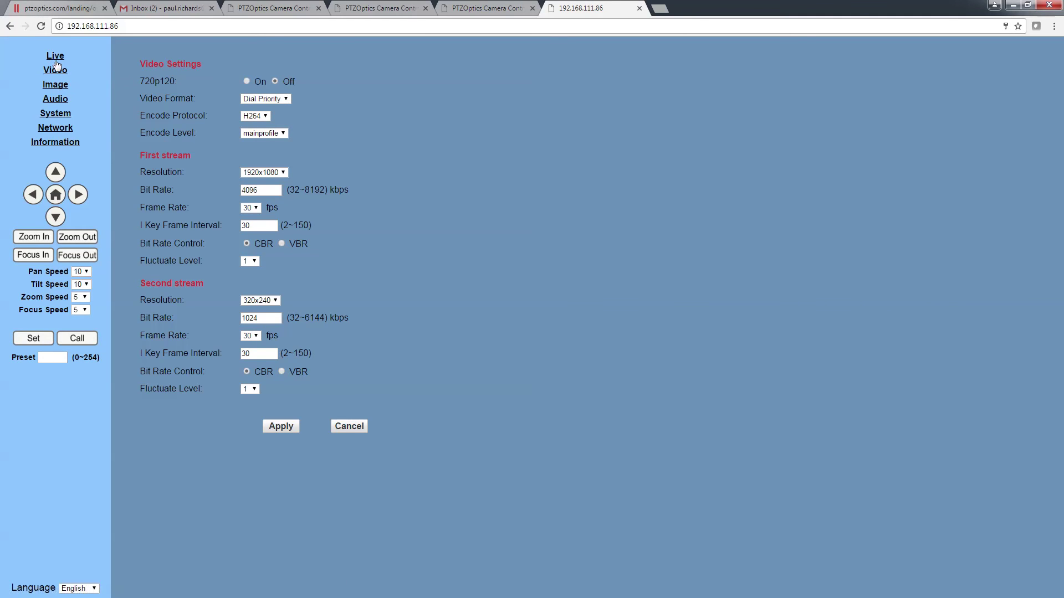
# Step: Show the camera's Live view in a maximized Firefox window
pyautogui.click(56, 56)
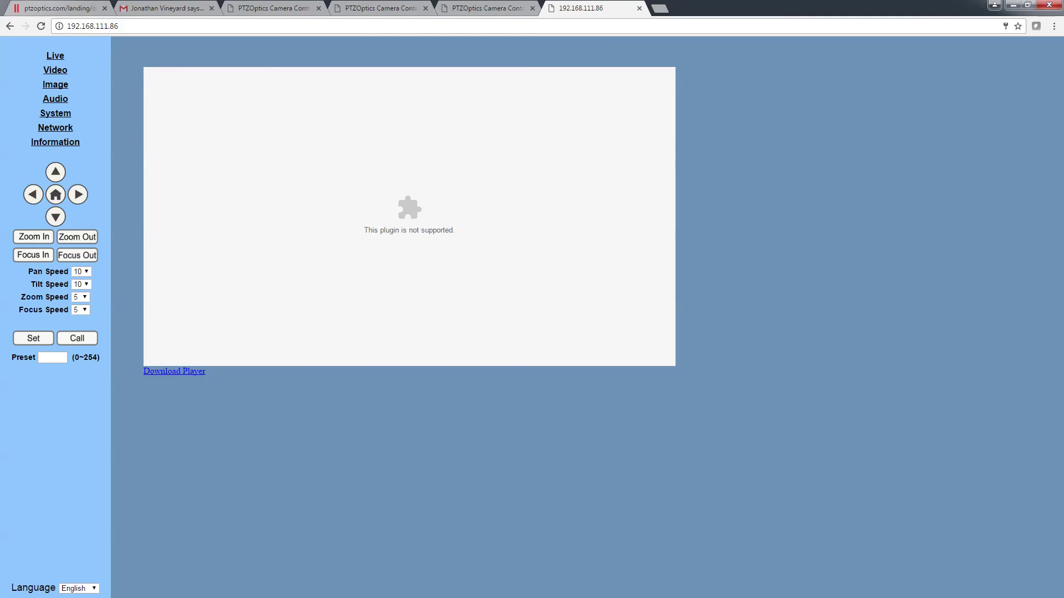
pyautogui.hotkey('alt', 'Tab')
pyautogui.click(273, 77)
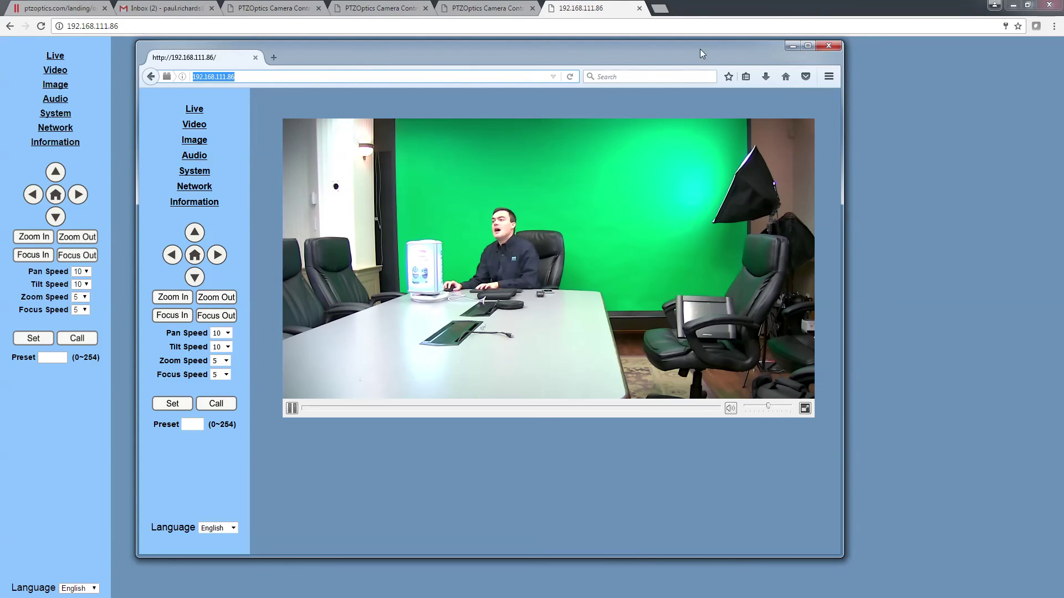
pyautogui.click(804, 45)
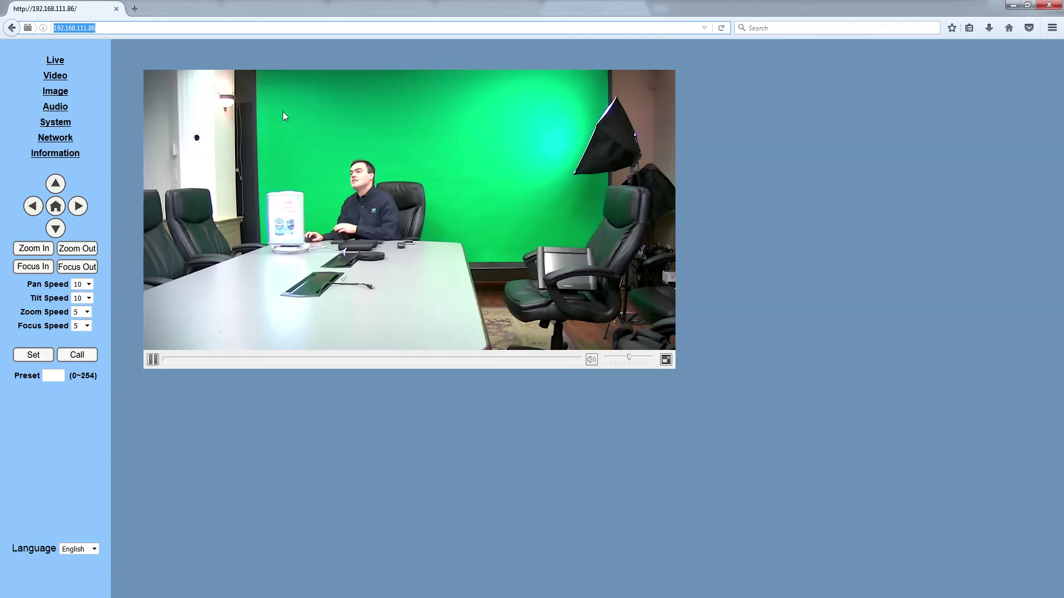
# Step: Pan the camera left and right, zoom in, tilt down, then return it to Home
pyautogui.click(78, 207)
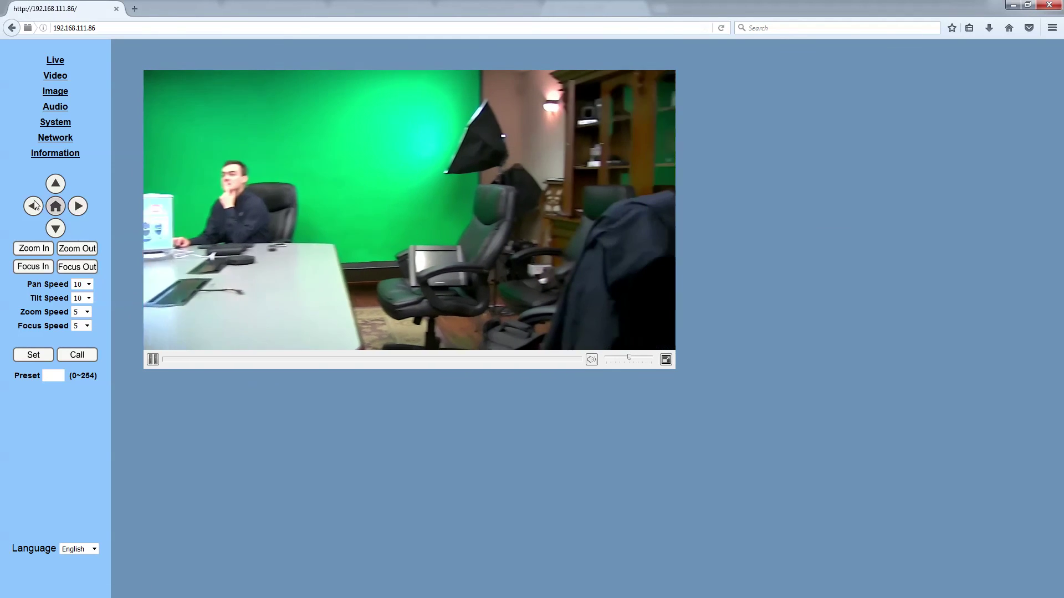
pyautogui.click(70, 208)
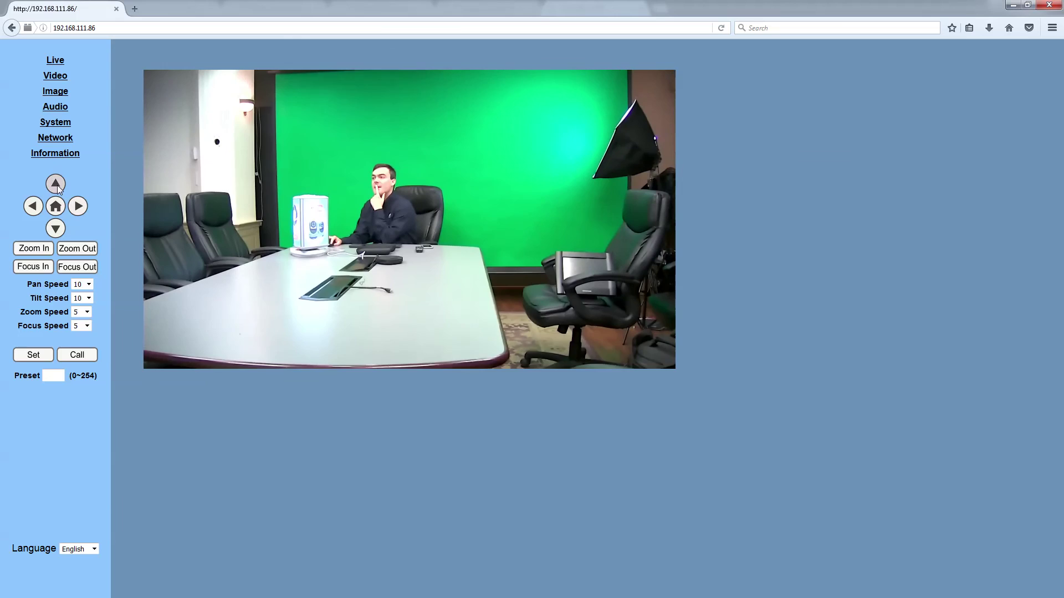
pyautogui.click(41, 251)
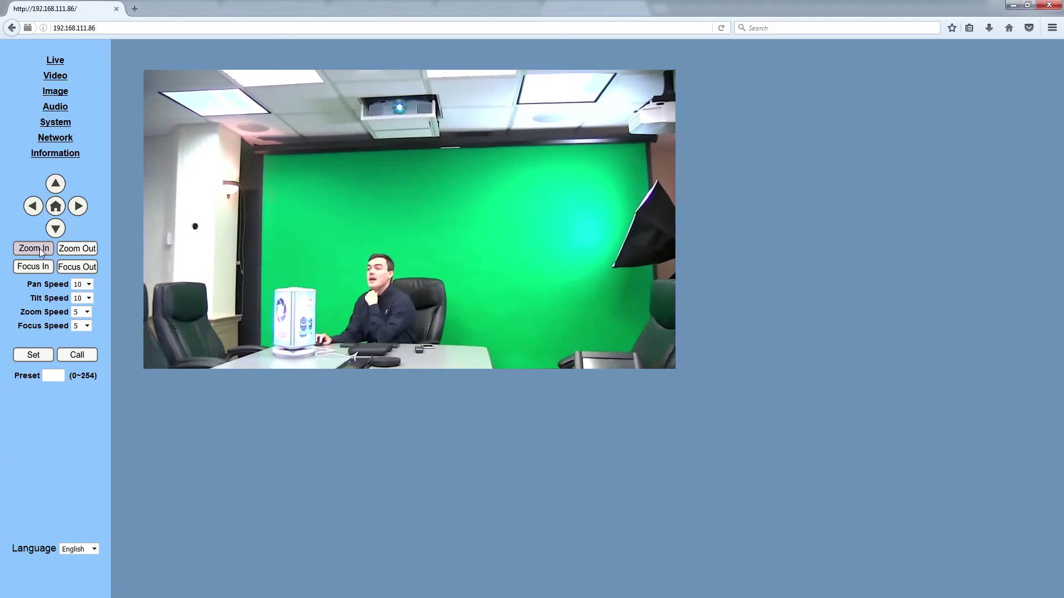
pyautogui.click(60, 232)
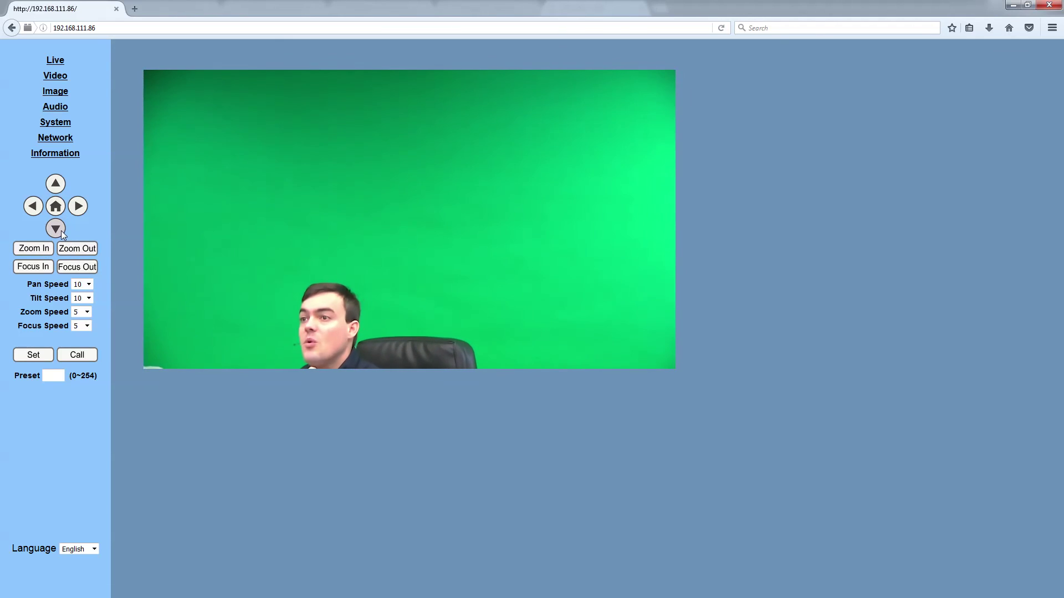
pyautogui.click(62, 201)
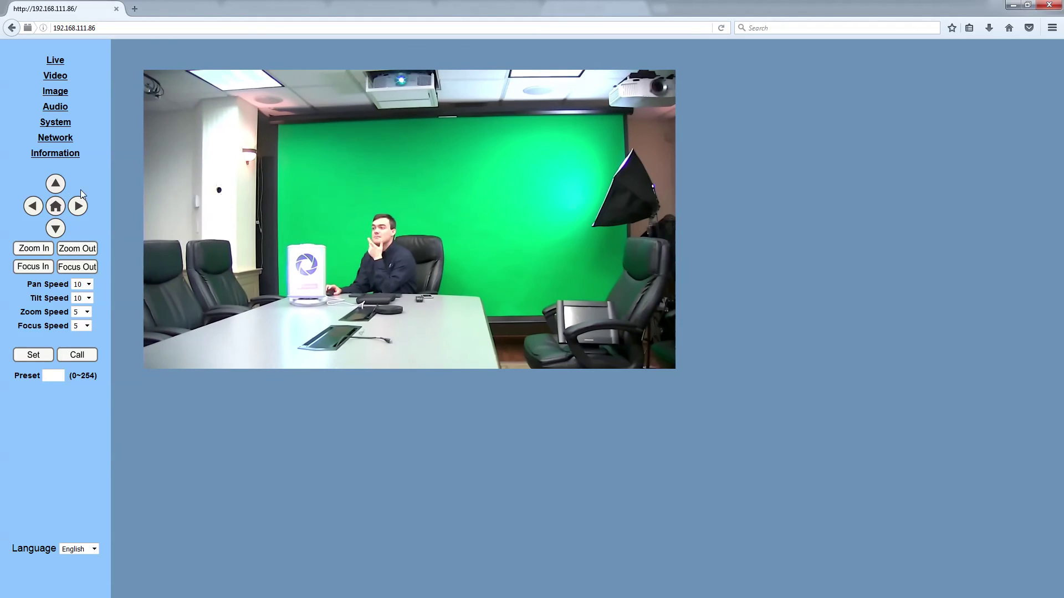